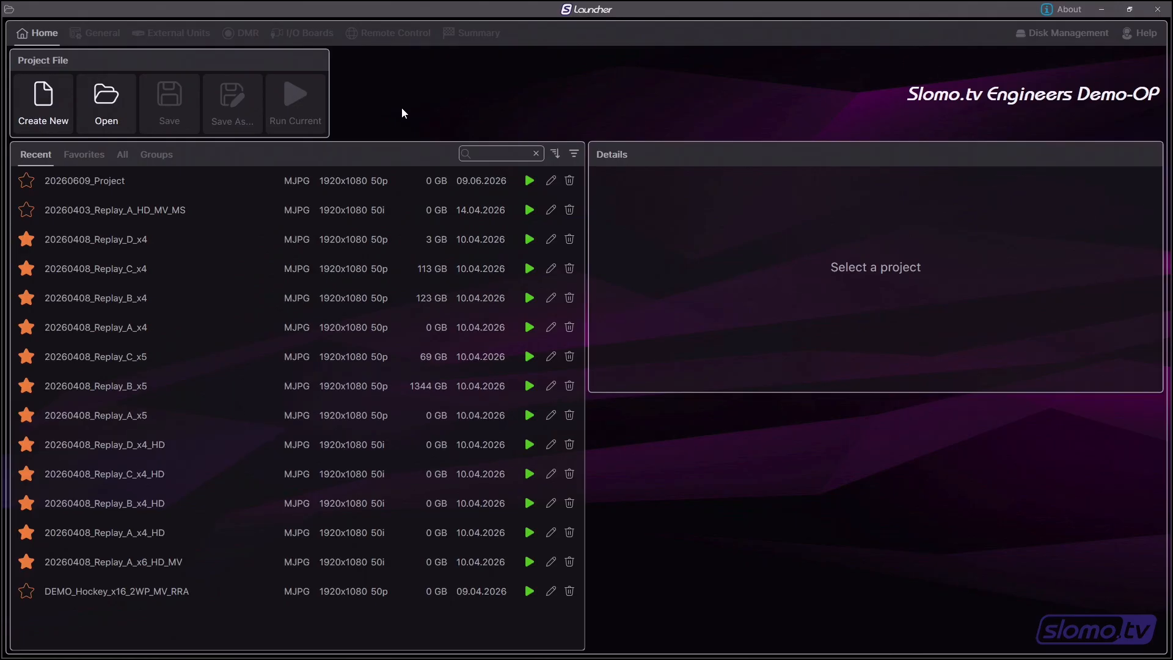
Create a new project in Referee working mode and name it VR1
click(50, 111)
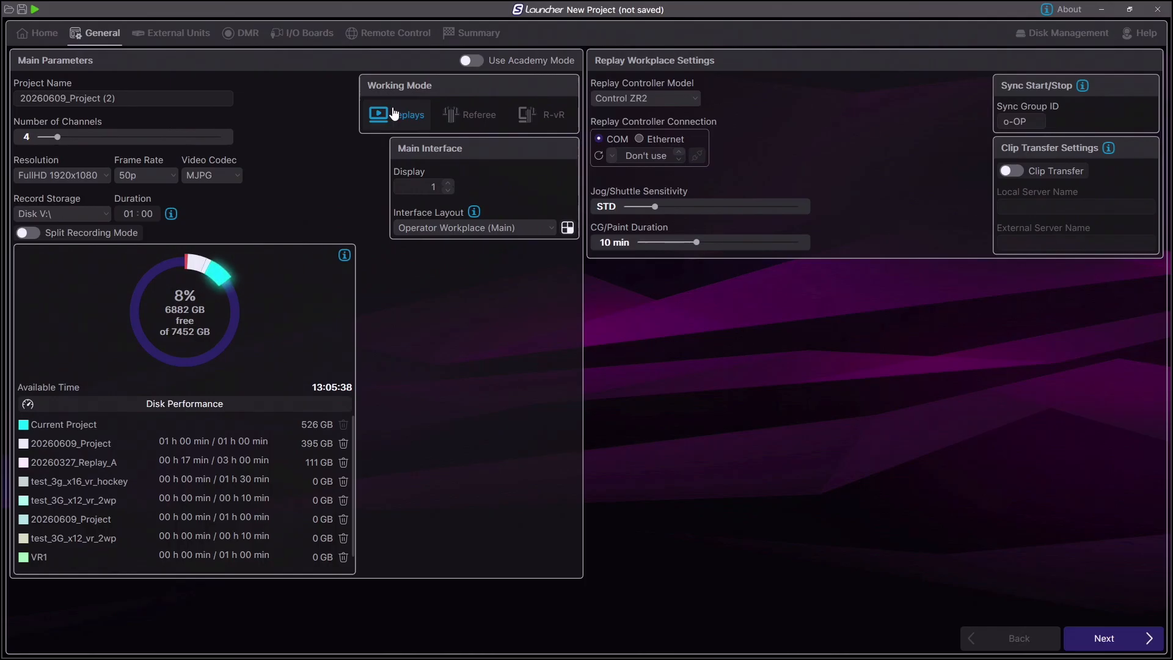
click(480, 118)
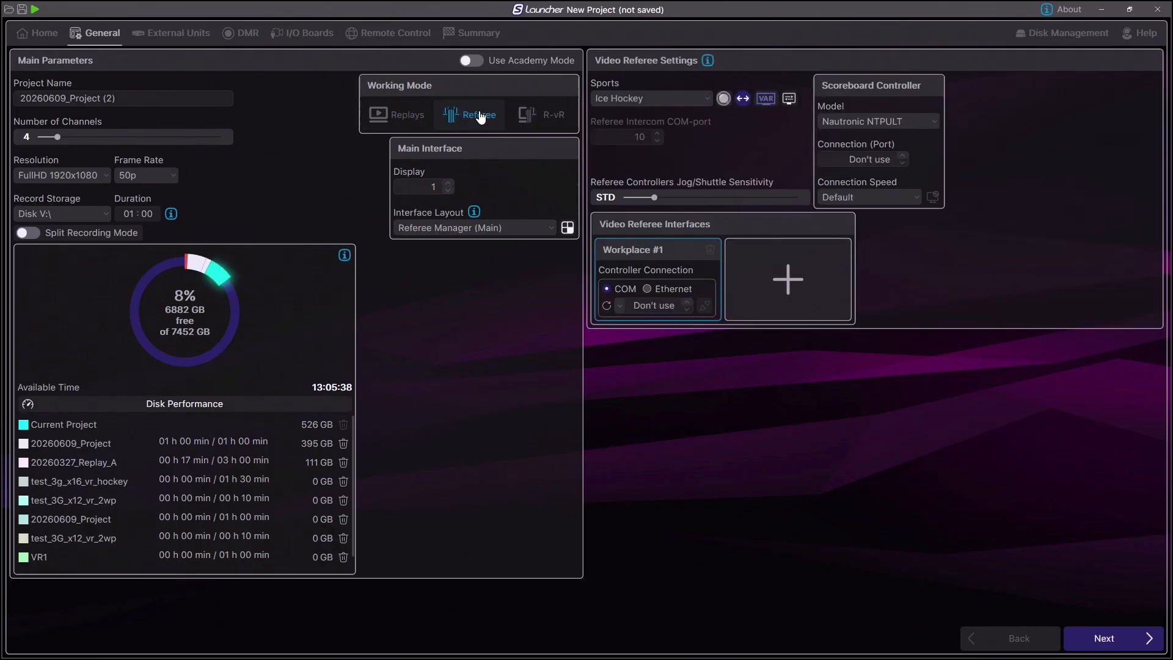
click(150, 99)
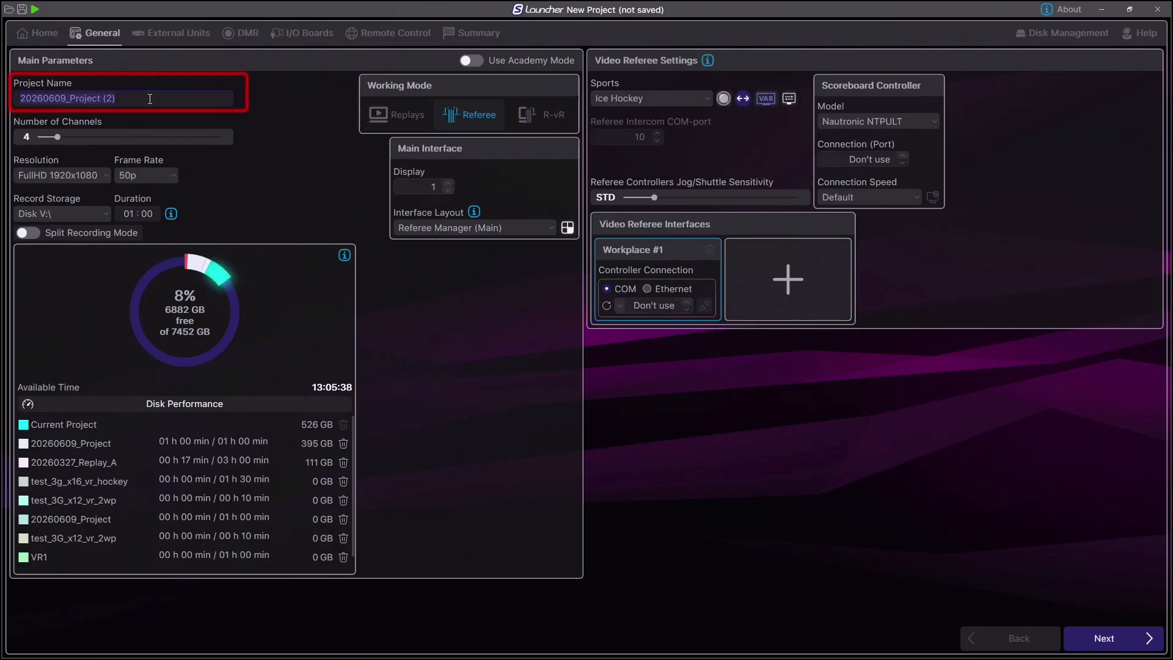
text(VR1)
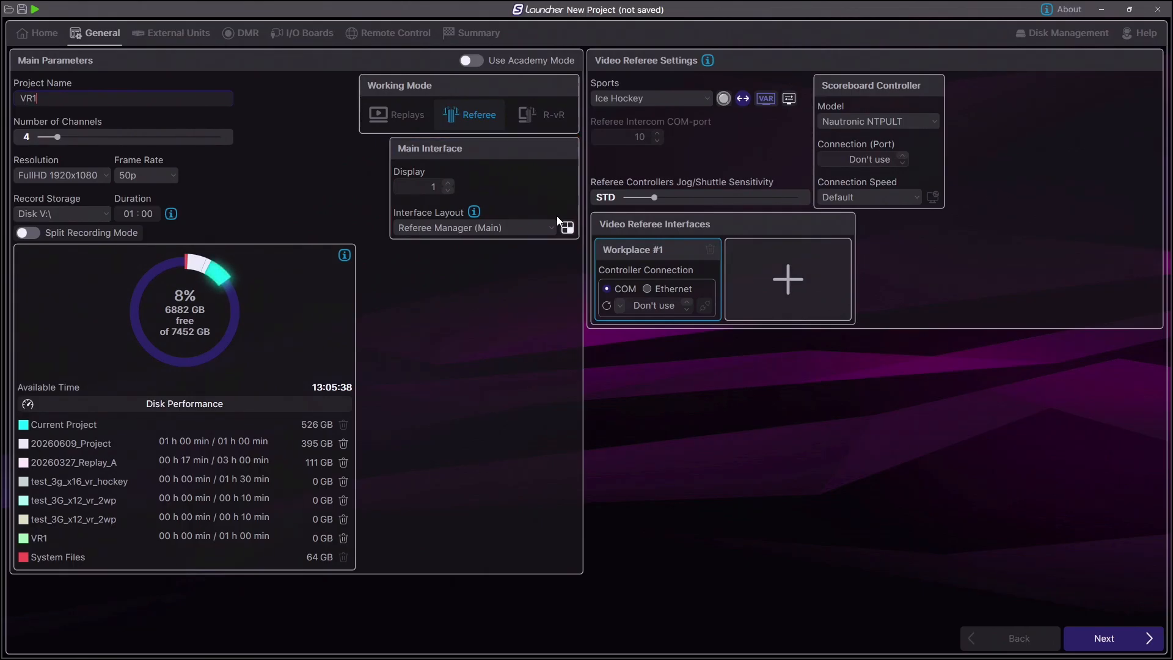
Review how the camera channels are arranged in the main interface layout, leaving it as it is
click(566, 229)
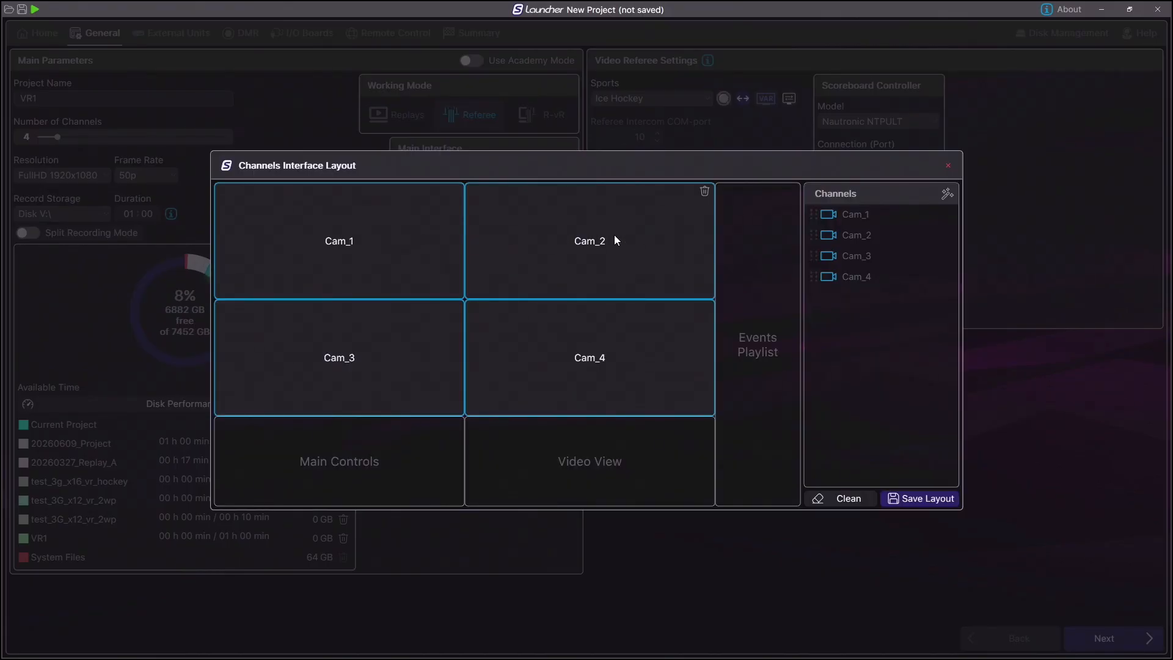
click(948, 166)
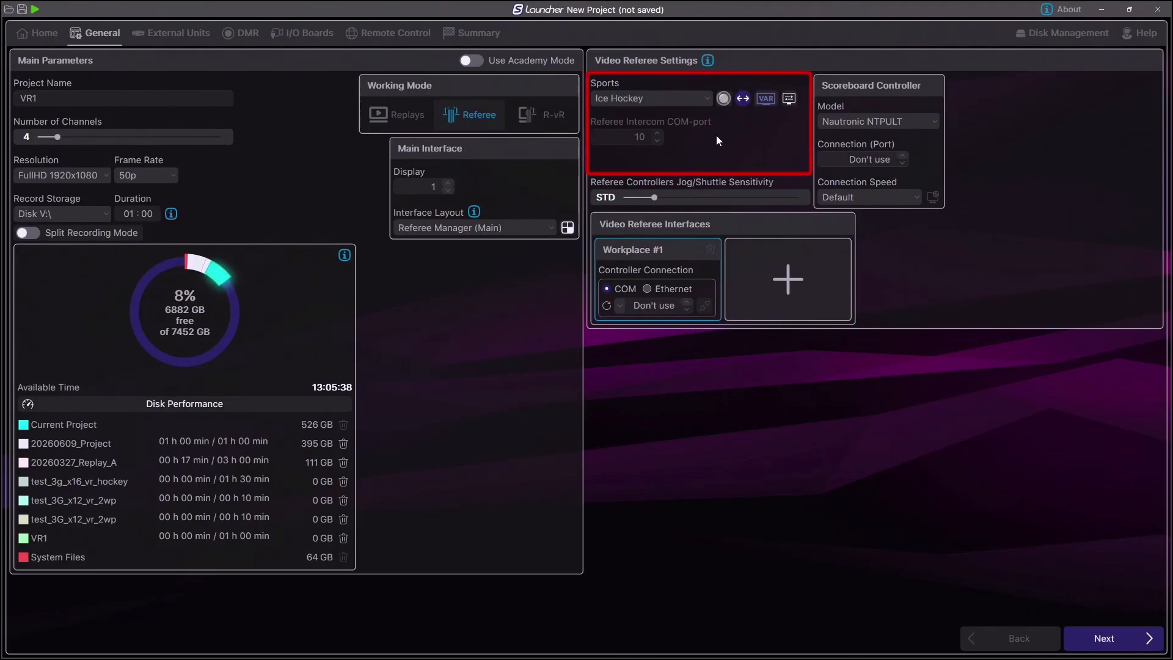
Review the selectable sports and the event marks and buttons configuration for ice hockey
click(707, 100)
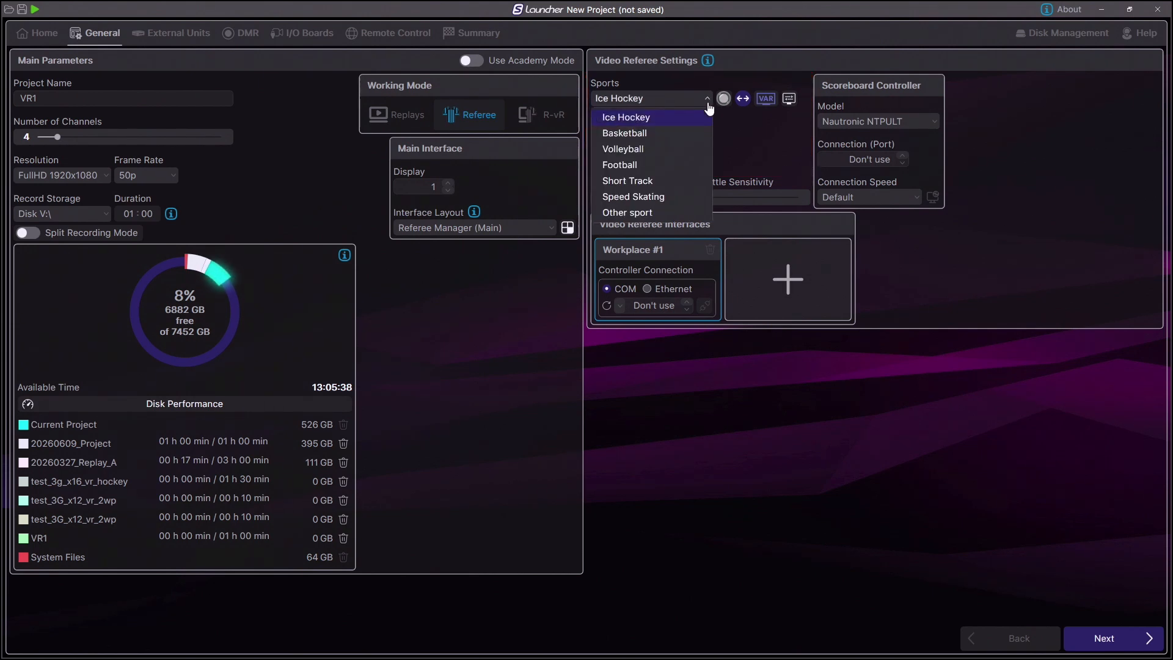
click(707, 100)
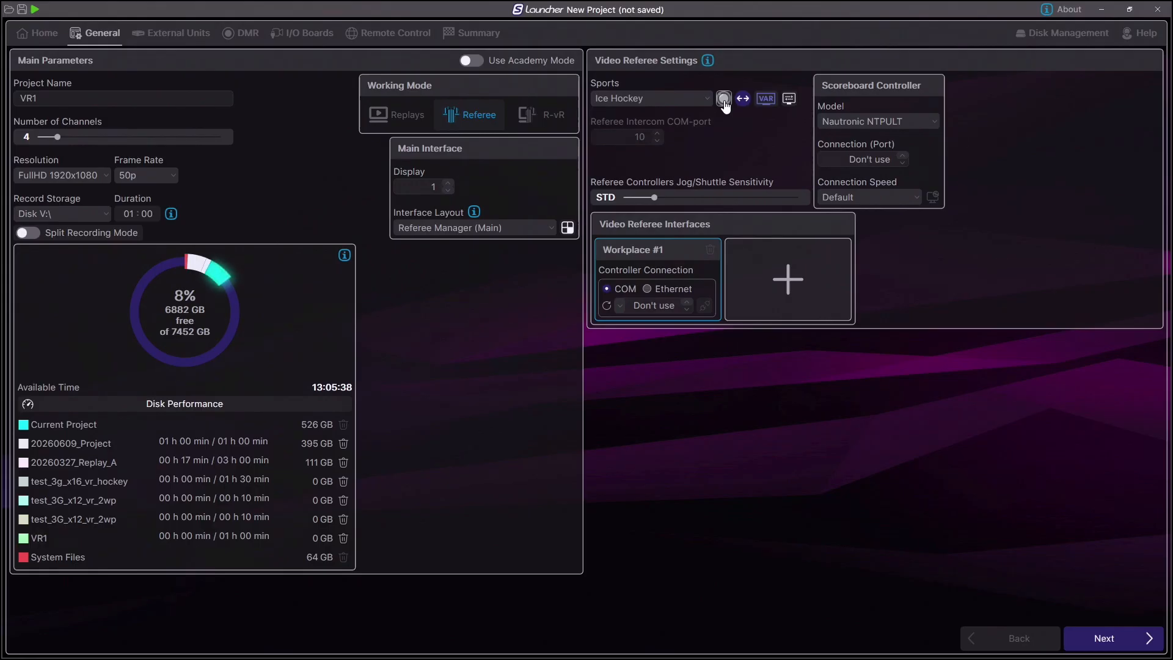
click(725, 100)
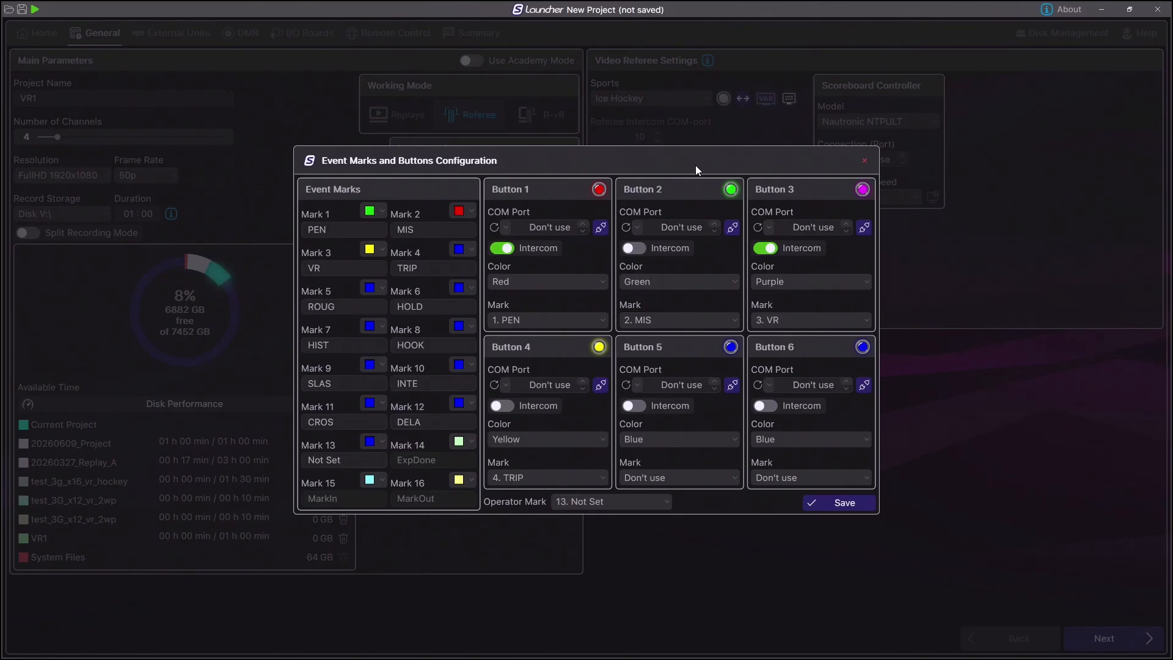
click(864, 160)
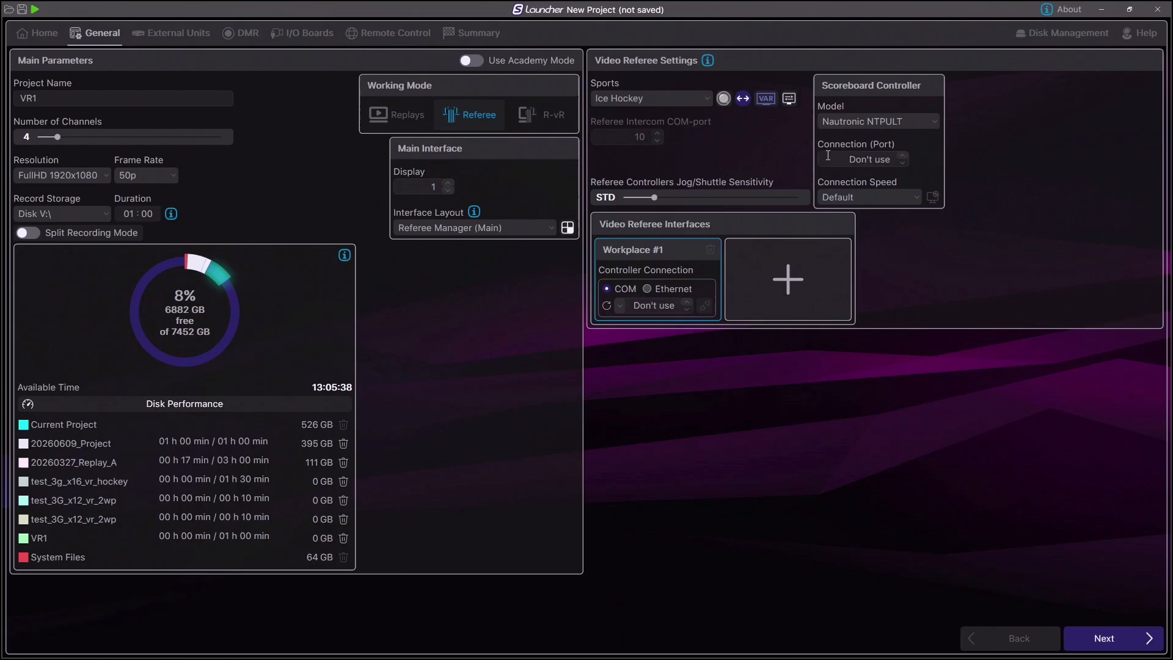
Assign Cam_1 and Cam_2 to the left side and Cam_3 and Cam_4 to the right side, applying the camera sides
click(742, 103)
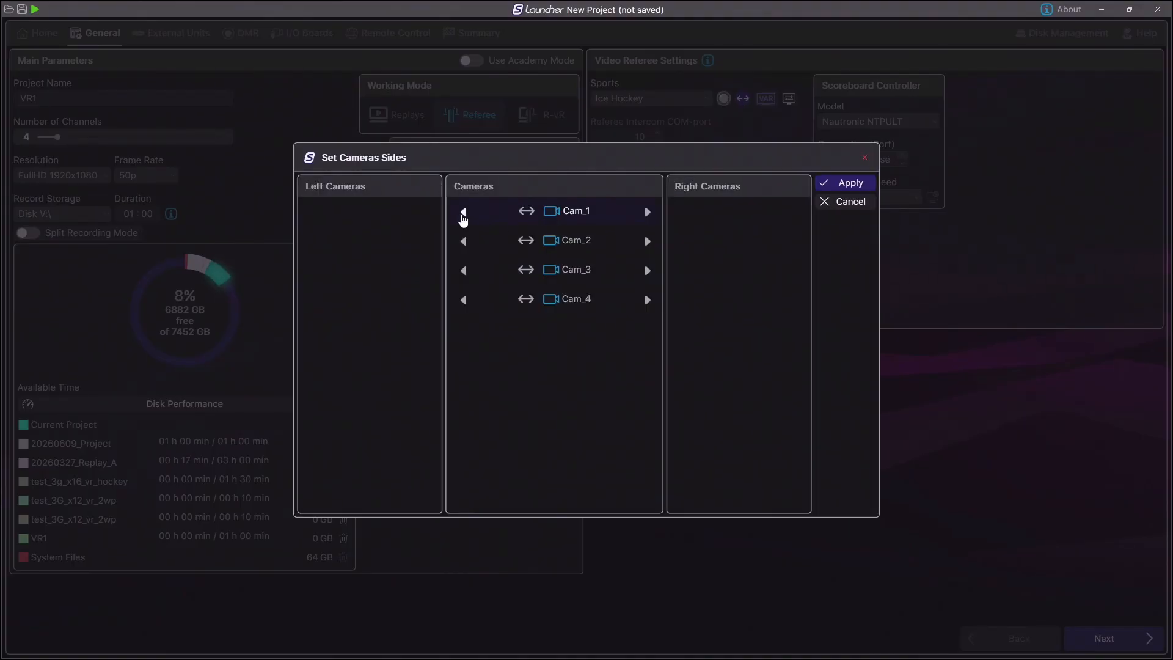
click(464, 214)
click(464, 214)
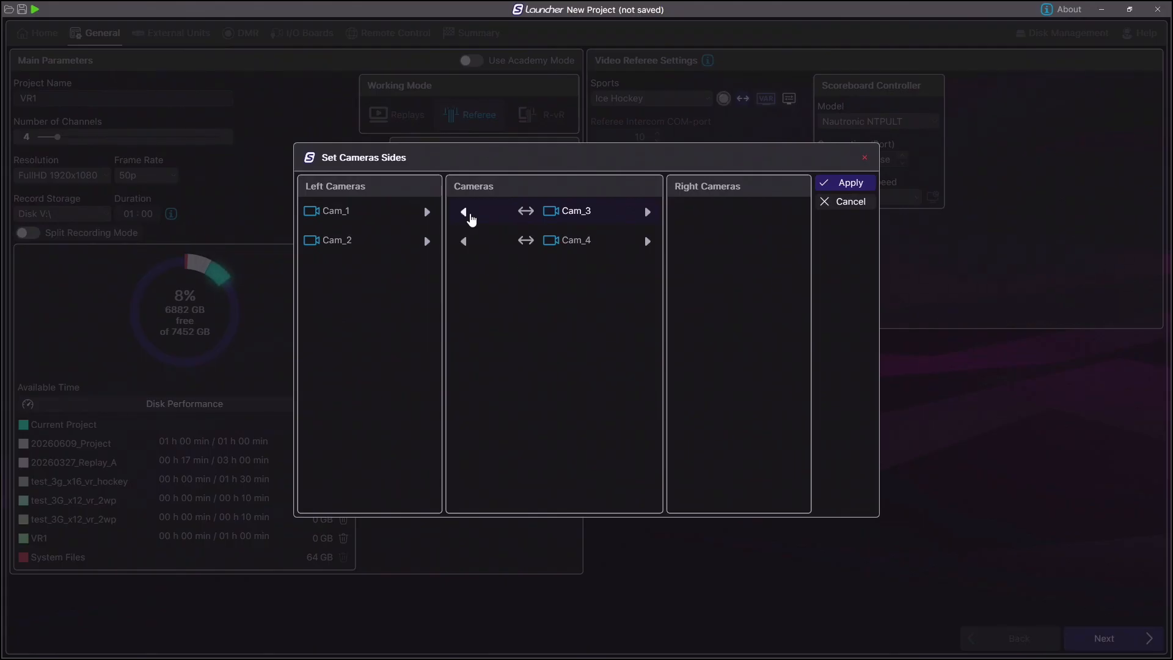
click(647, 212)
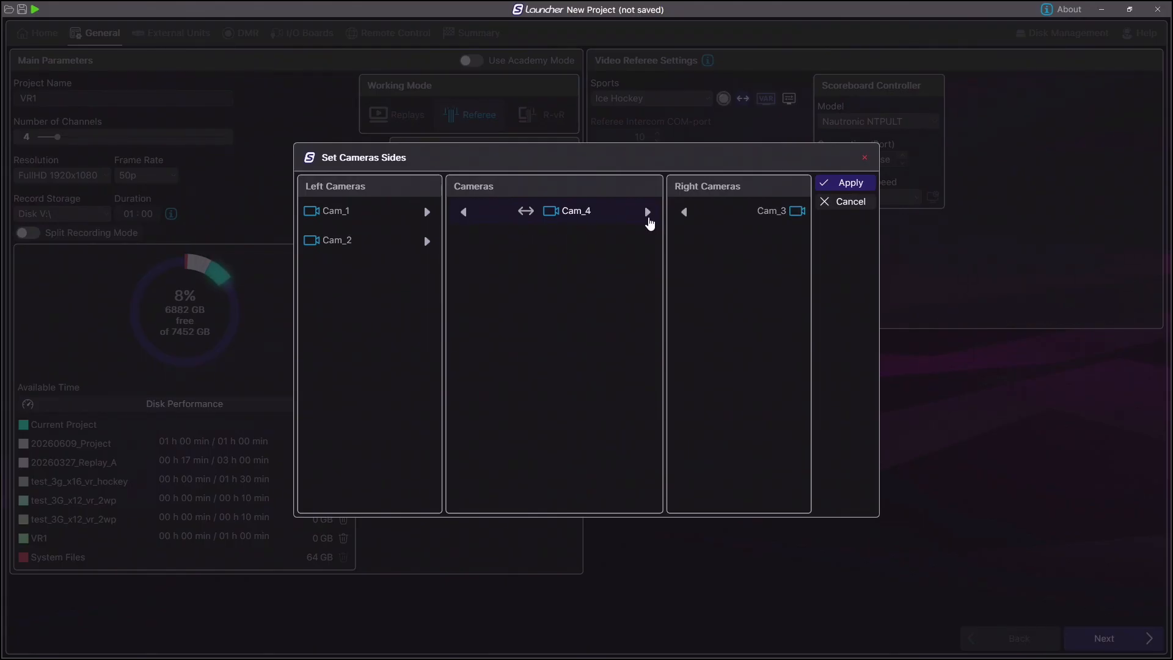
click(648, 213)
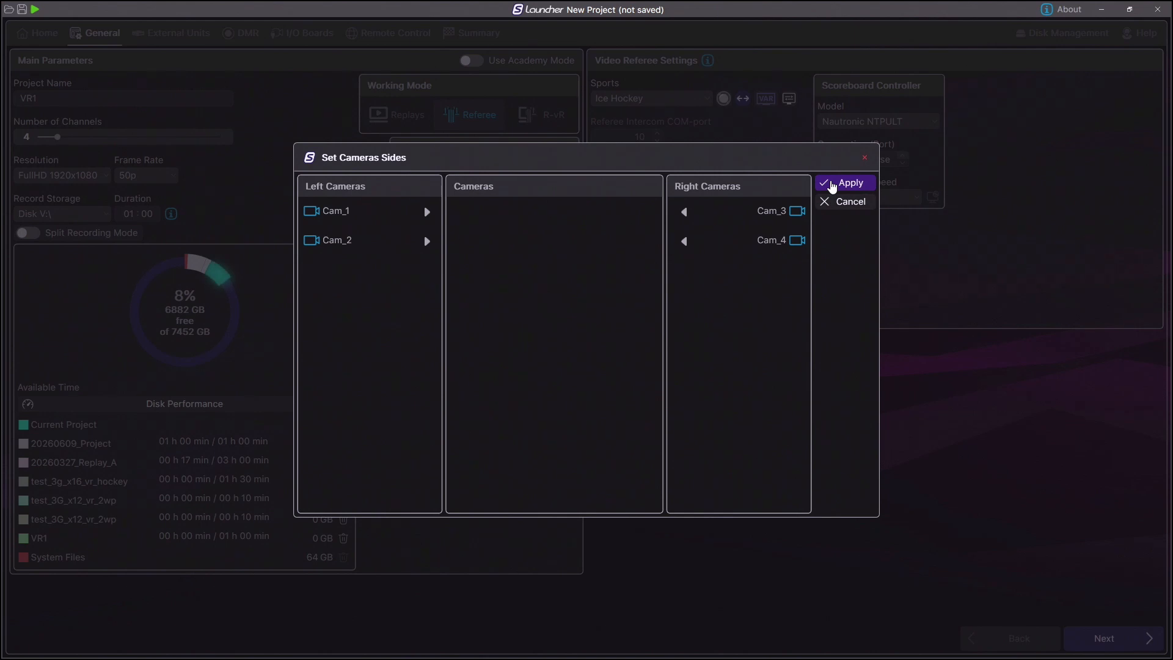
click(833, 186)
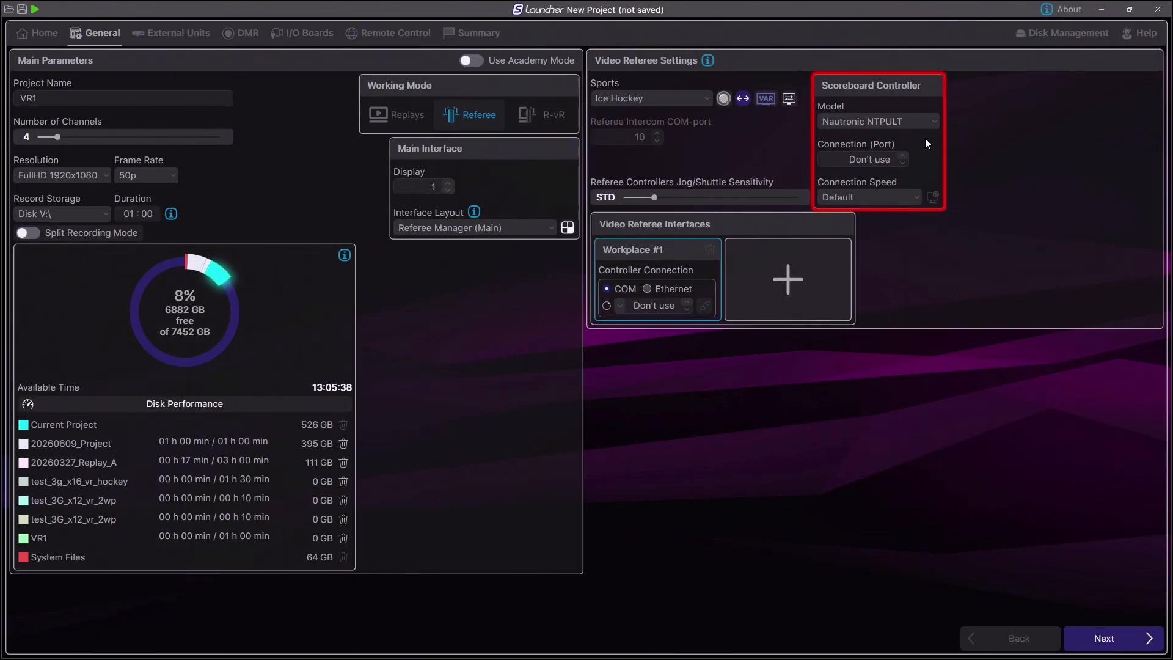
Set the scoreboard controller model to Favero and its connection port to 11
click(931, 124)
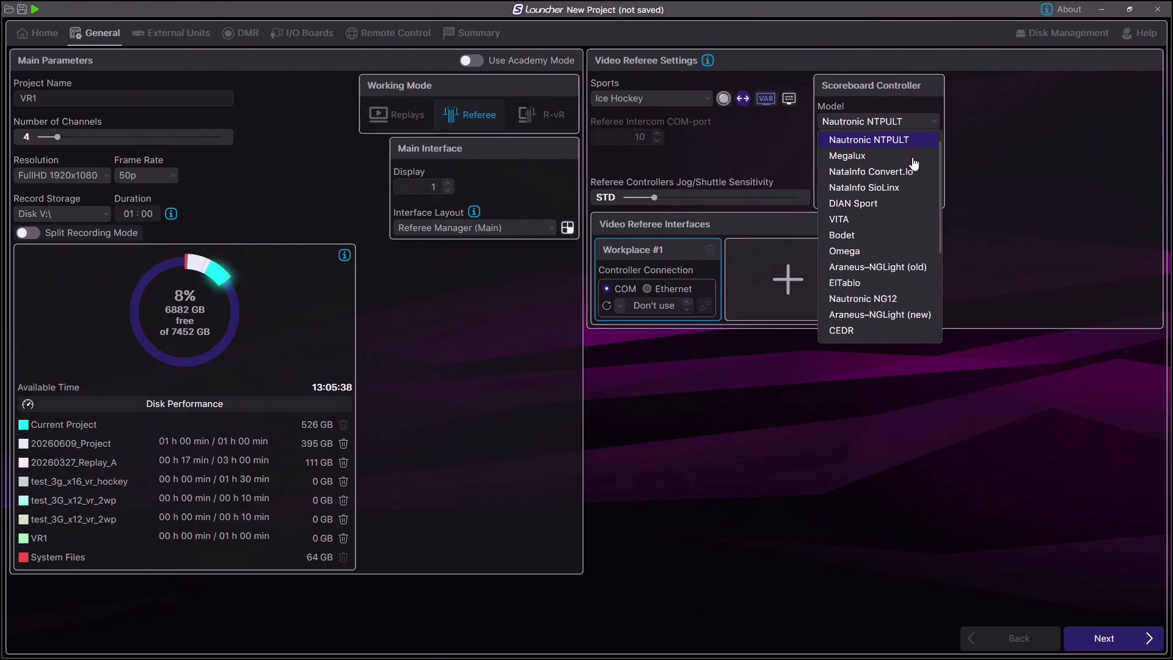
scroll(914, 164, down, 4)
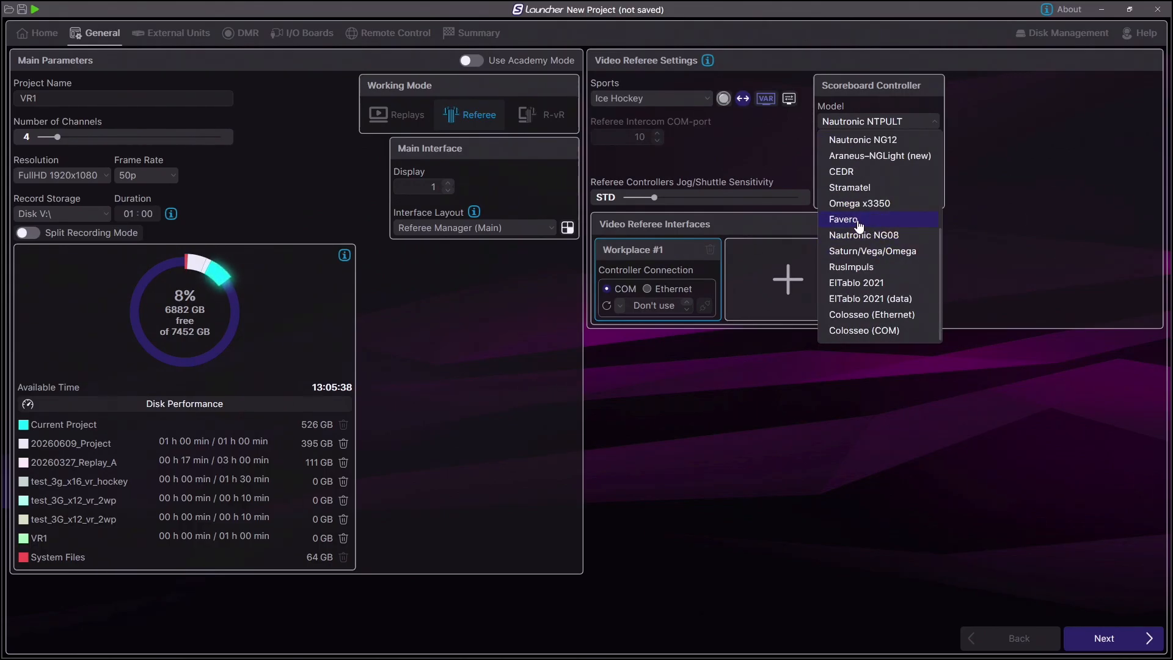
click(857, 220)
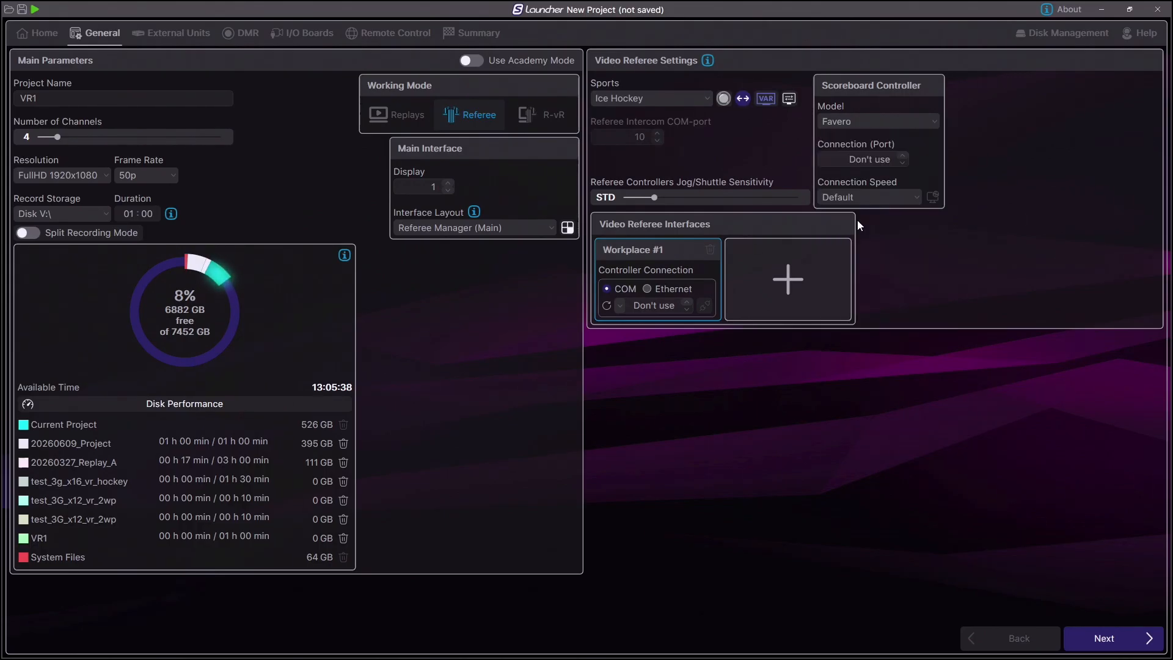
click(902, 156)
click(902, 157)
click(902, 157)
click(902, 157)
click(902, 156)
click(902, 157)
click(902, 156)
click(902, 156)
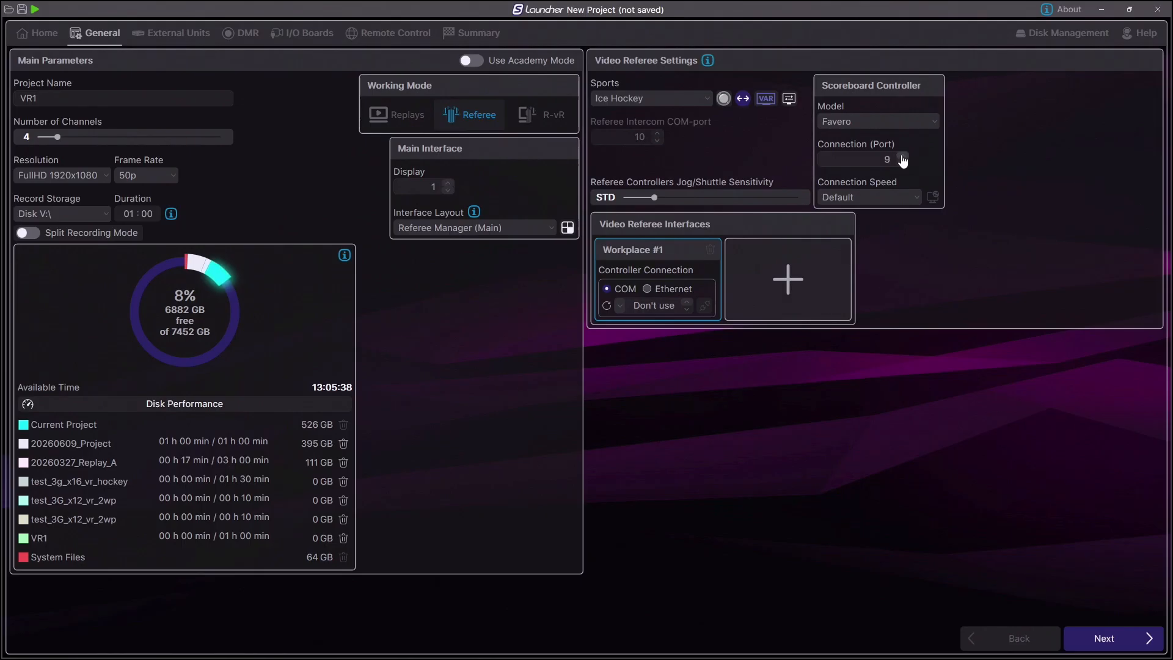
click(902, 157)
click(902, 156)
Set the scoreboard controller's connection speed to 57600 and synchronize the device
click(914, 196)
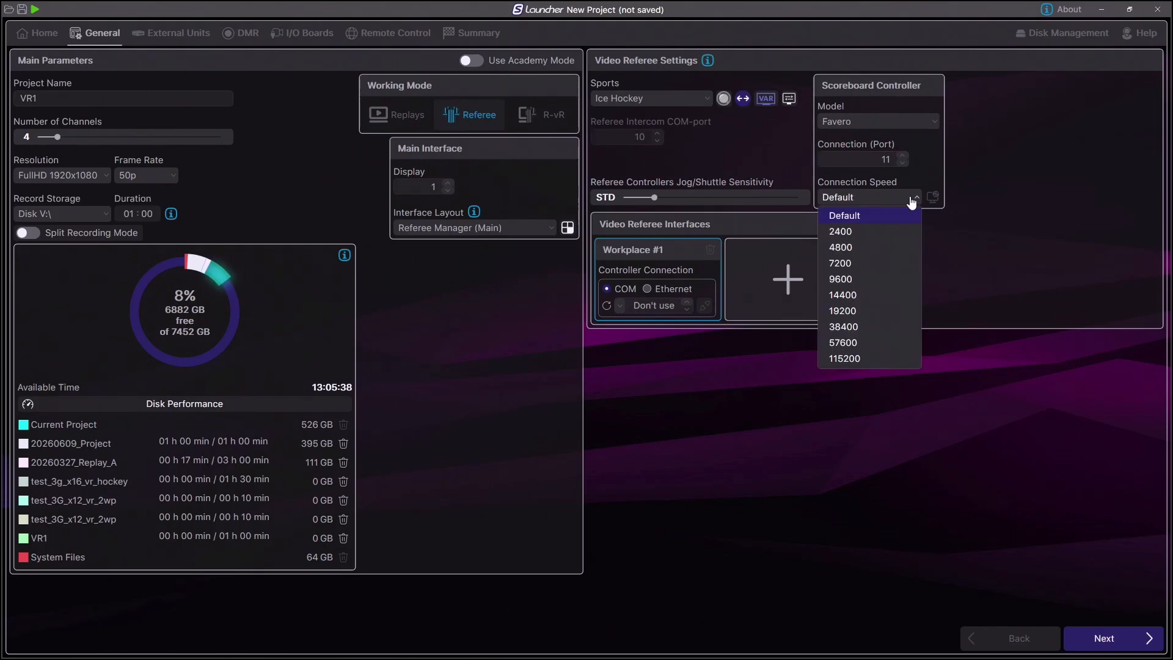
click(868, 342)
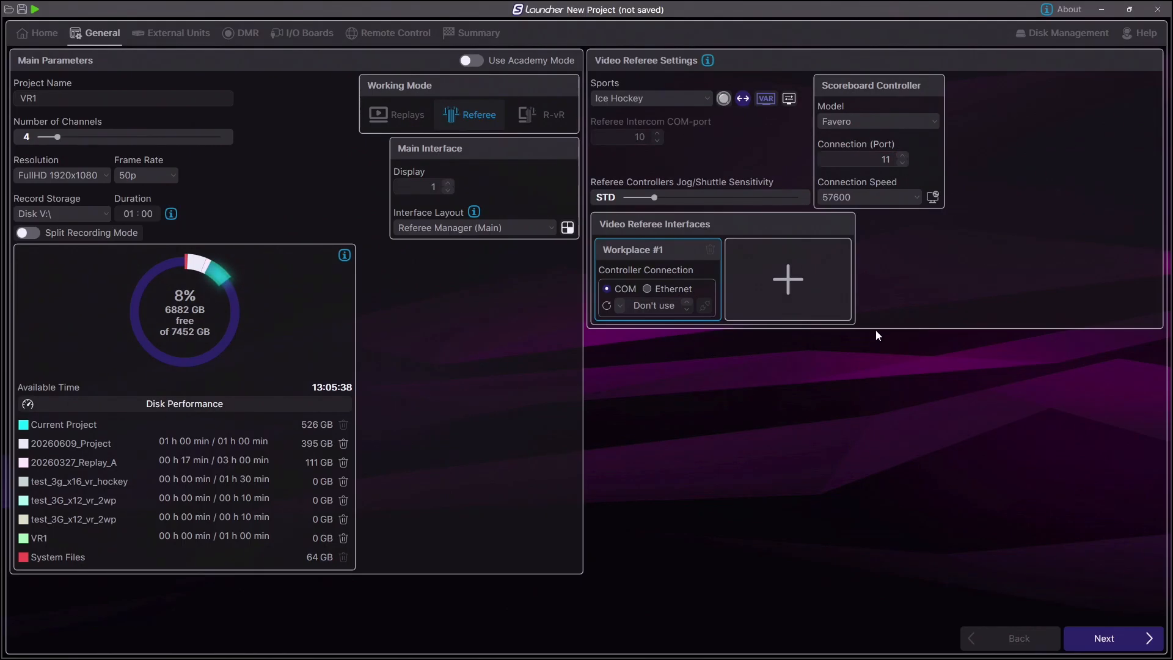
click(934, 196)
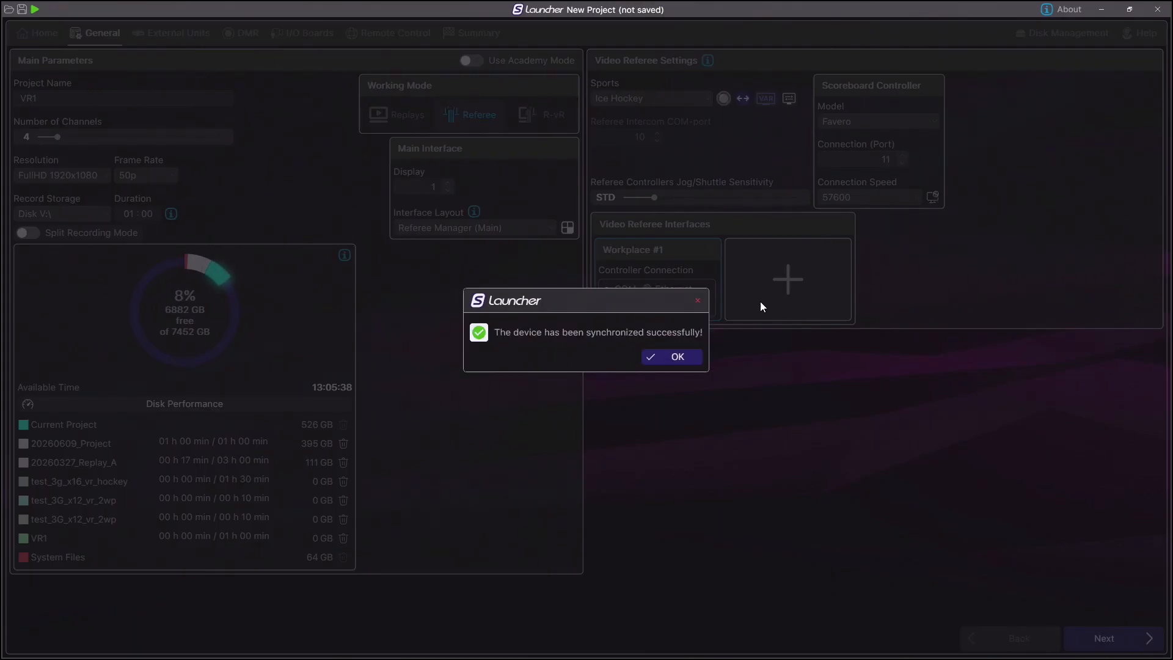
click(663, 361)
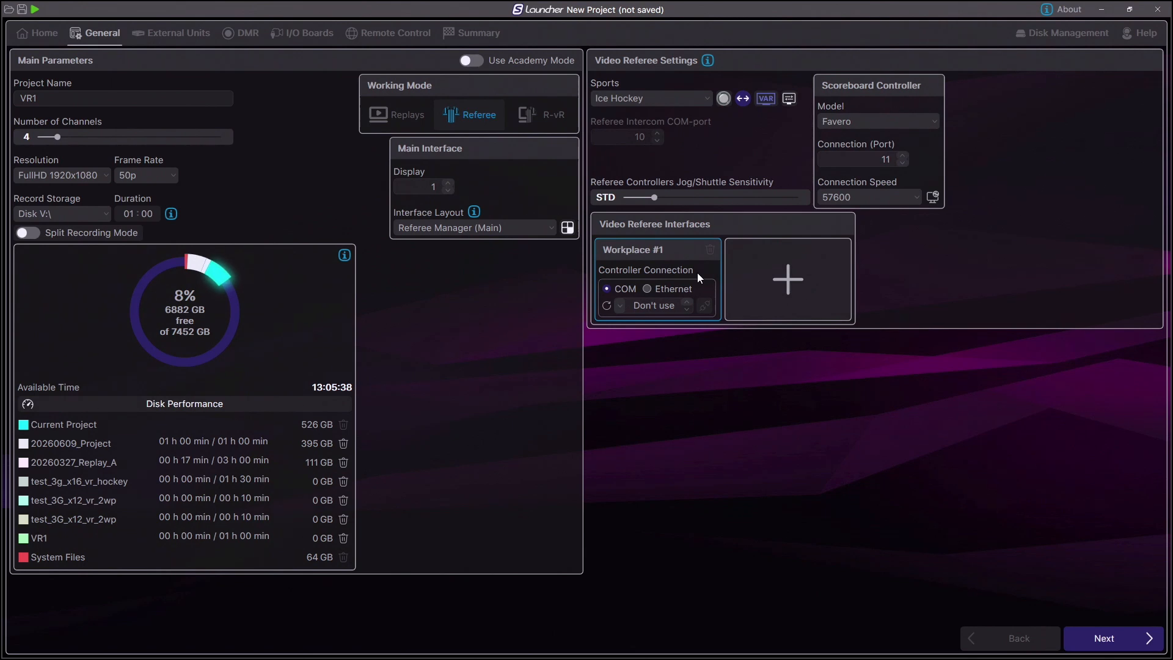
Connect the Workplace #1 controller over Ethernet at 192.168.218.115 and test the connection
click(673, 292)
click(620, 307)
text(192 . 16)
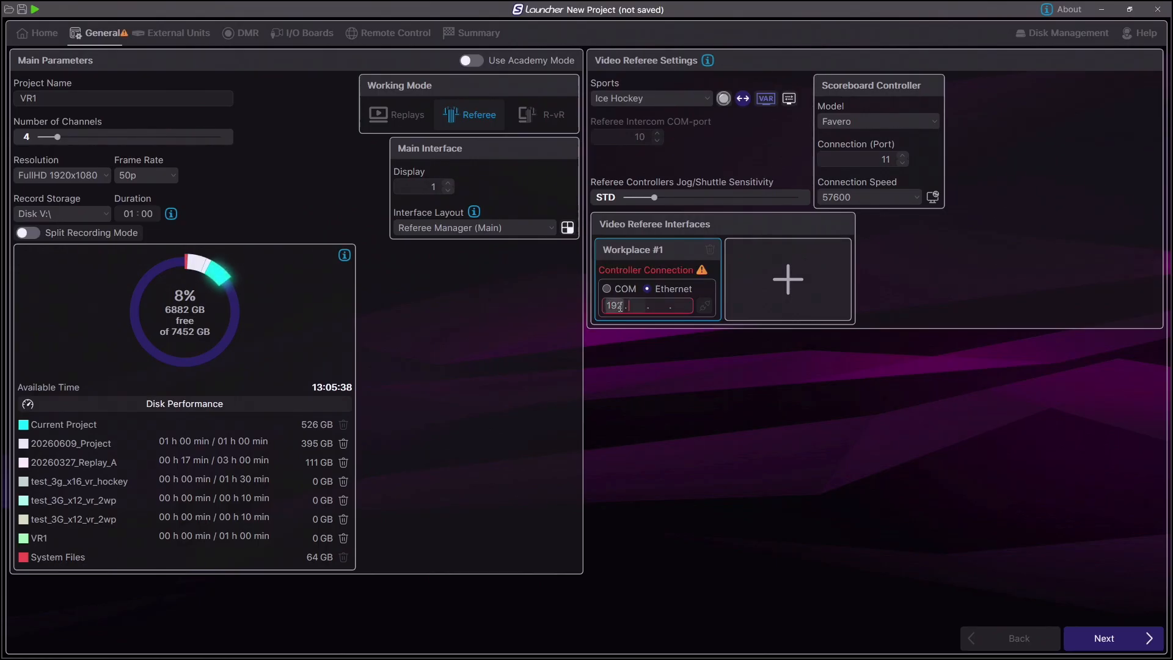
text(8 . 218 . 11)
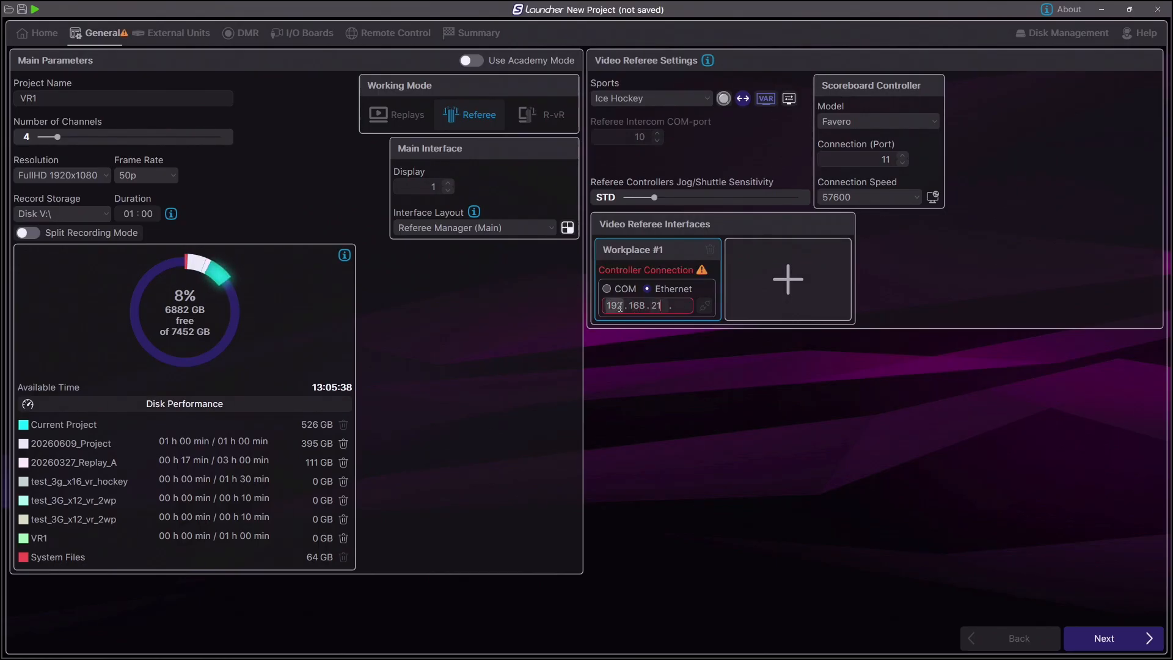
text(5)
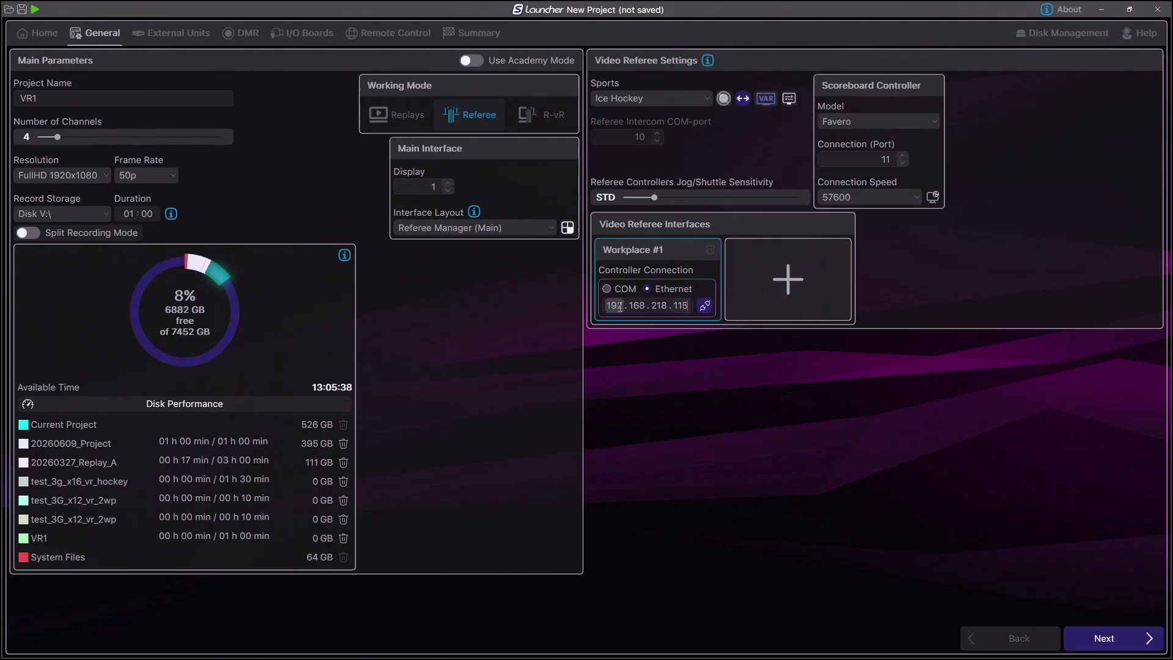
click(703, 306)
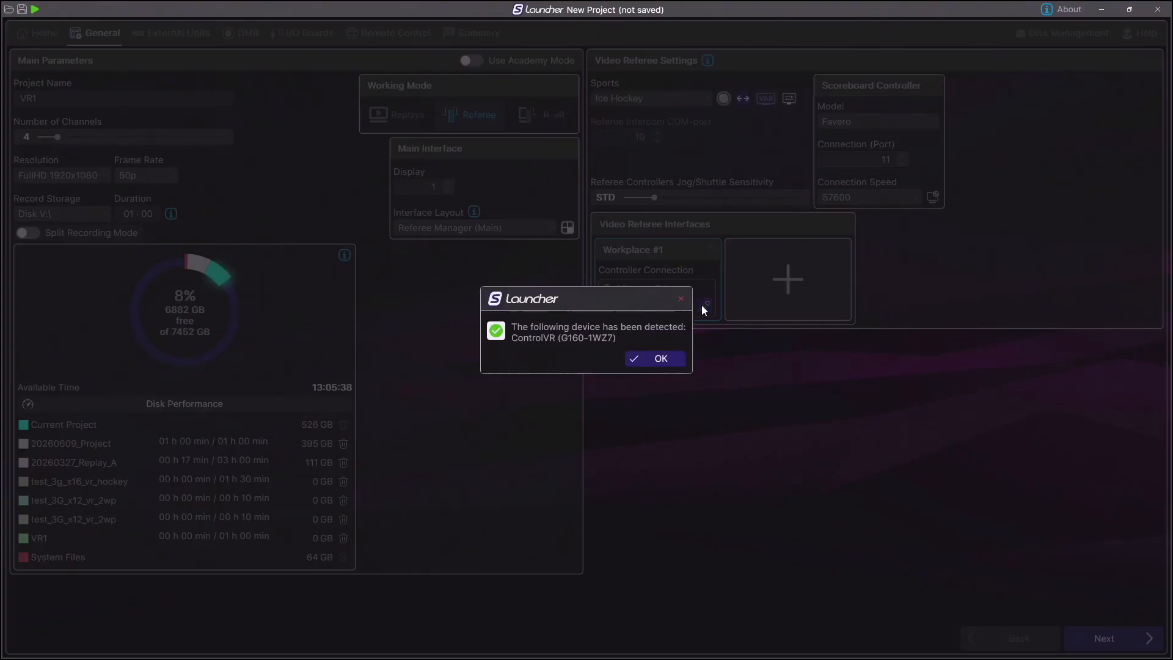
click(658, 360)
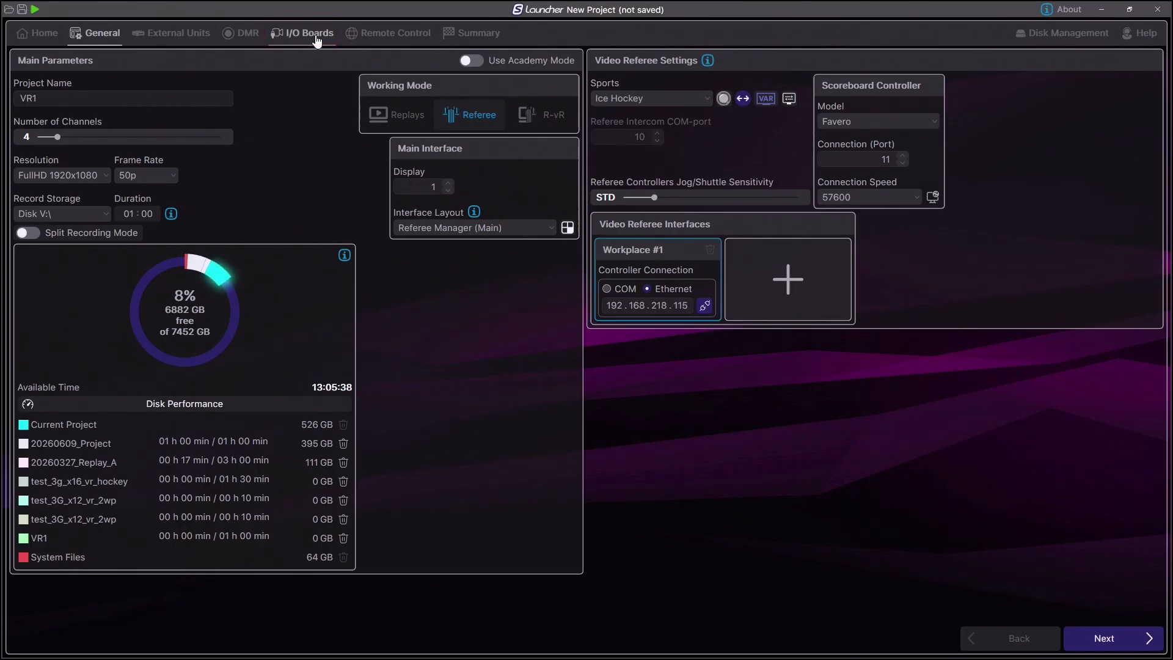
In the I/O board settings, rename the Board #1 channel to L_Top
click(310, 33)
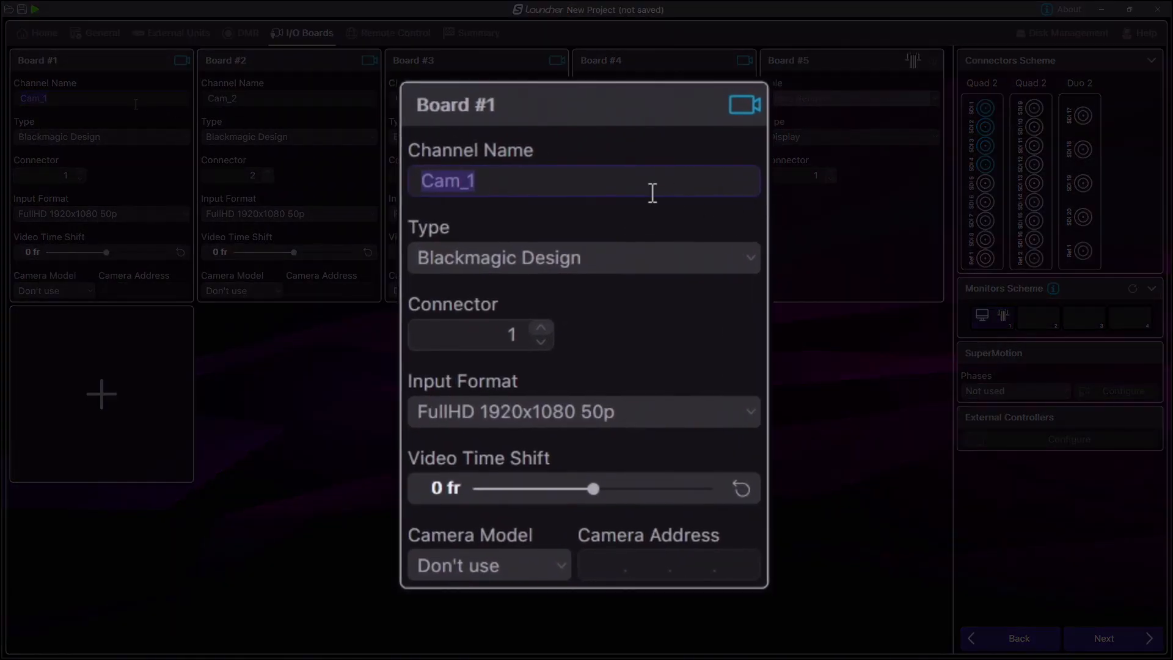
click(114, 101)
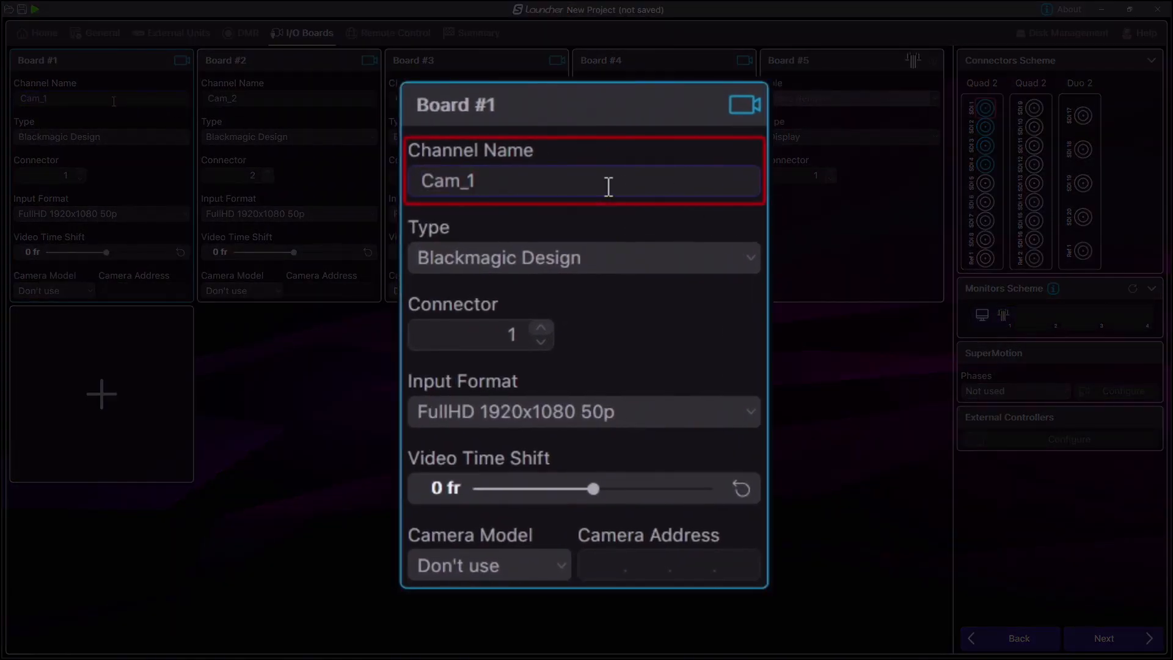
key(BackSpace)
key(BackSpace)
key(BackSpace)
key(BackSpace)
key(BackSpace)
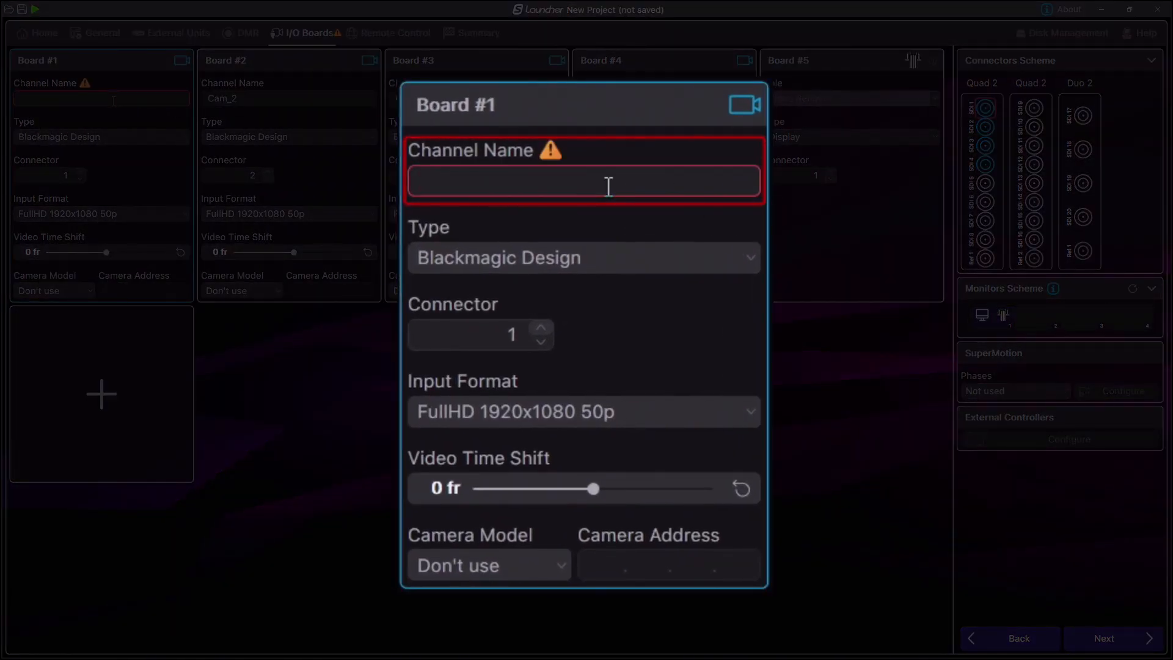
text(L_Top)
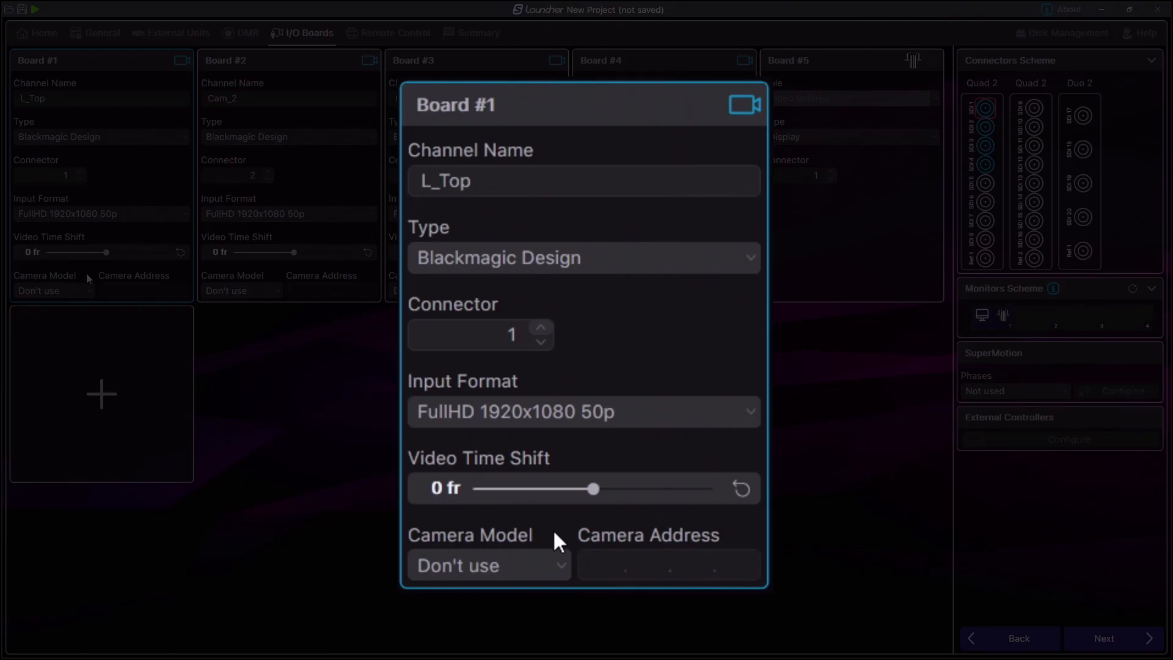
Set the Board #1 camera model to Mini vR-Cam Zoom with the camera address 192.168.218.79
click(89, 292)
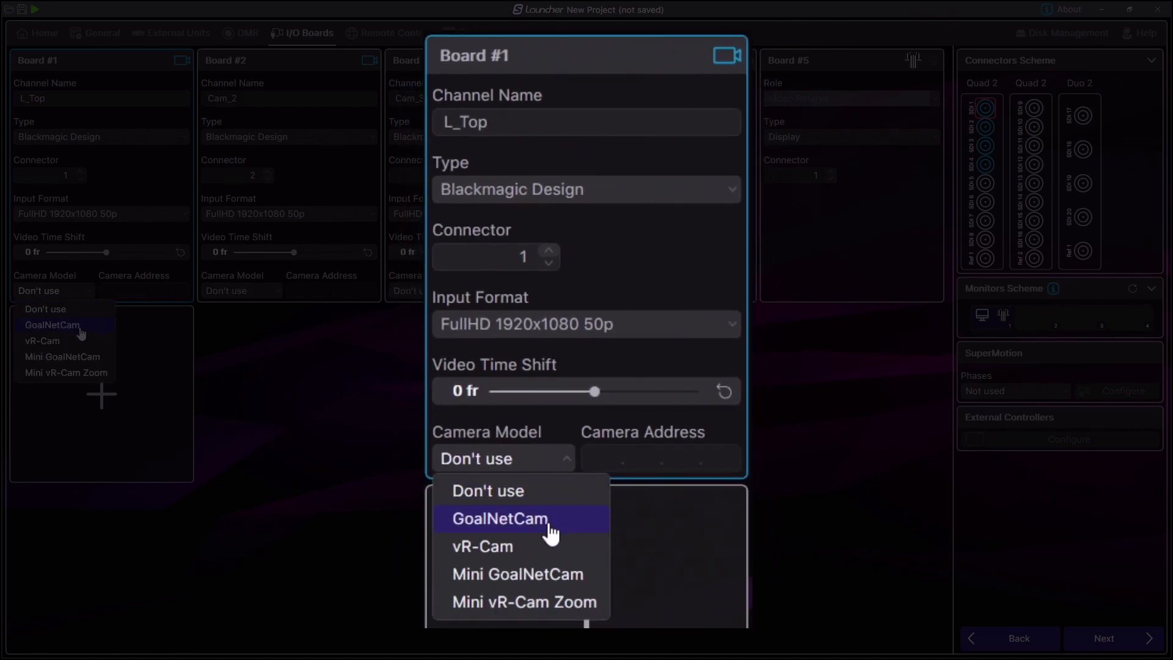
click(82, 374)
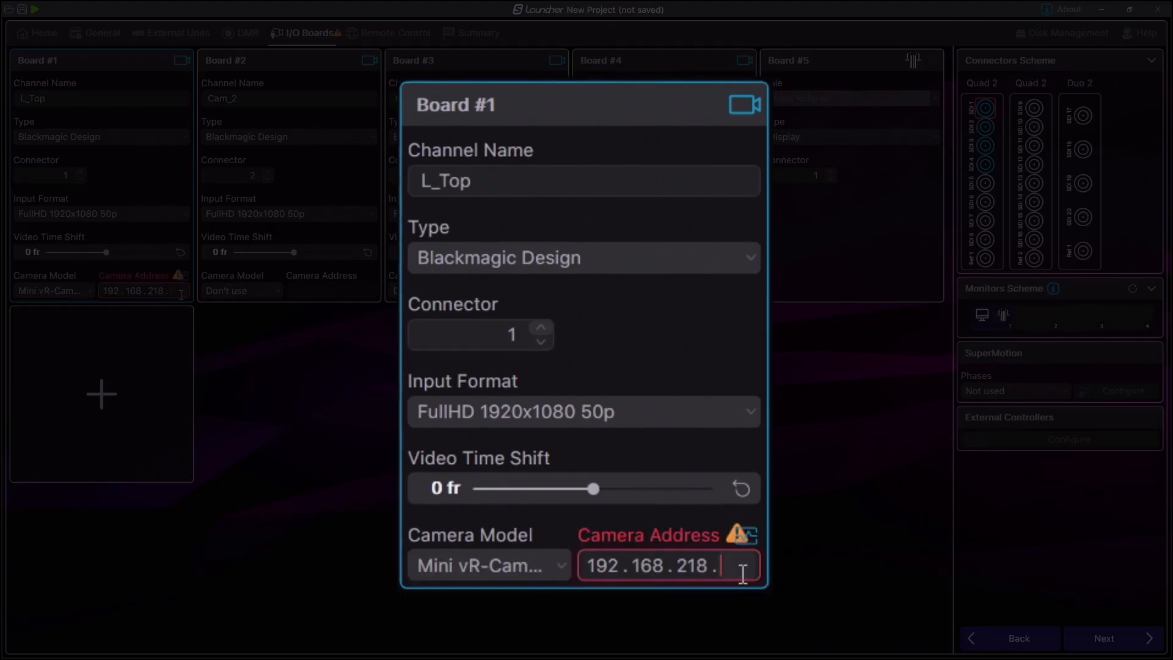
click(181, 292)
text(79)
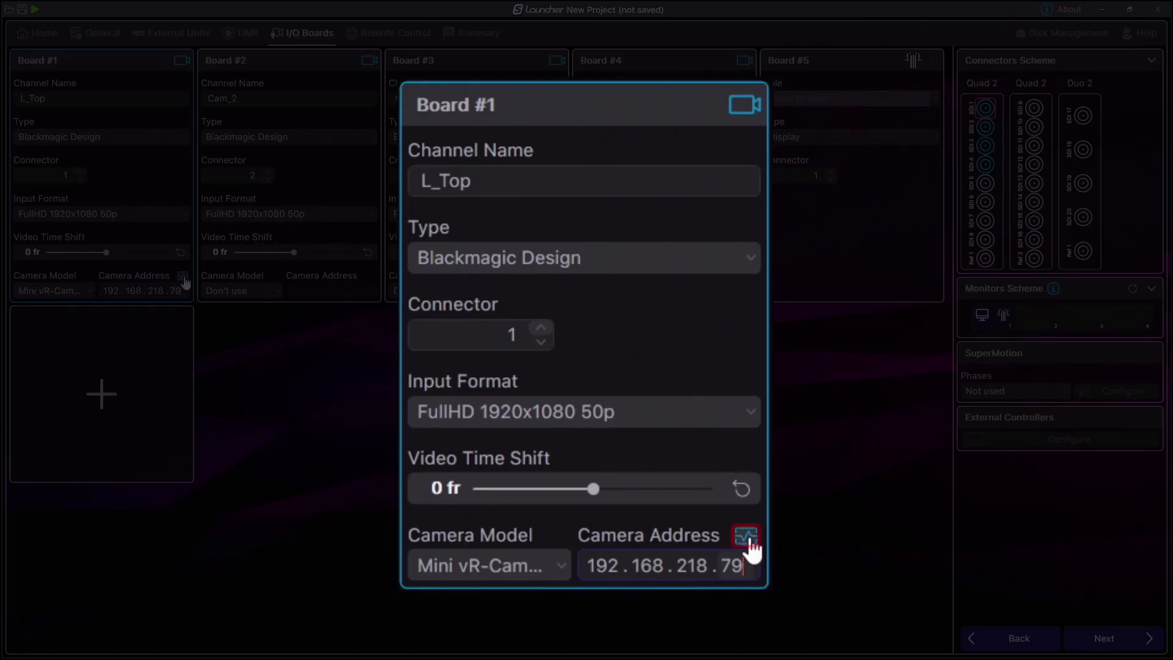
Test the Board #1 camera connection, and rename the Board #2, #3 and #4 channels to L_Goal, R_Top and R_Goal
click(185, 280)
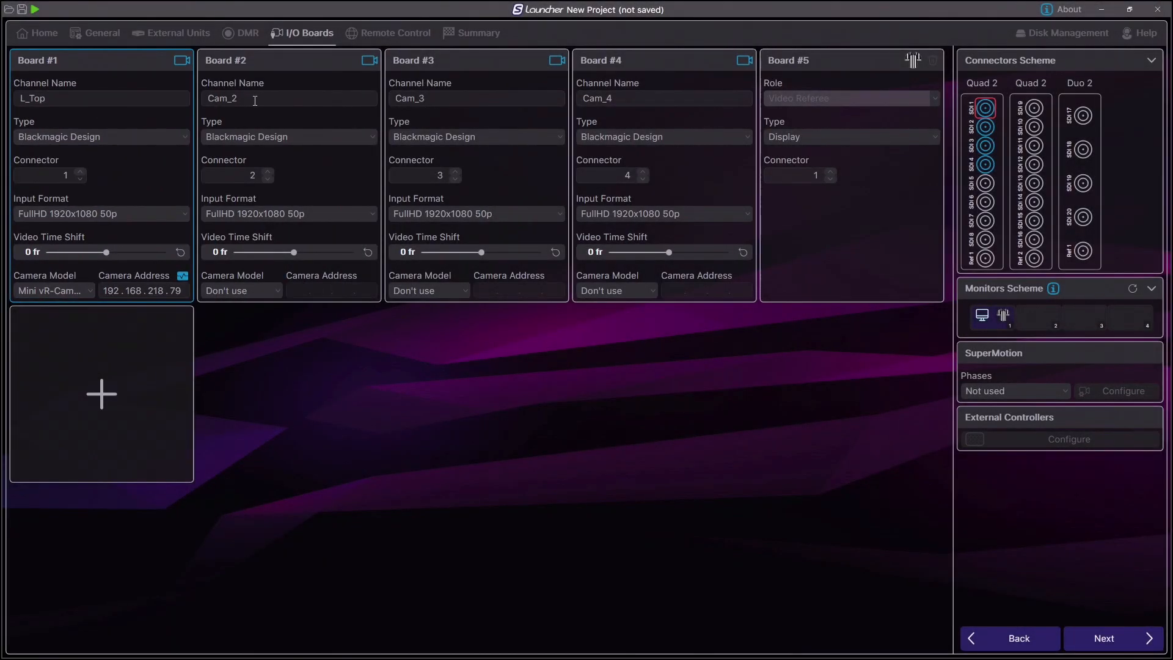
double_click(254, 99)
text(L)
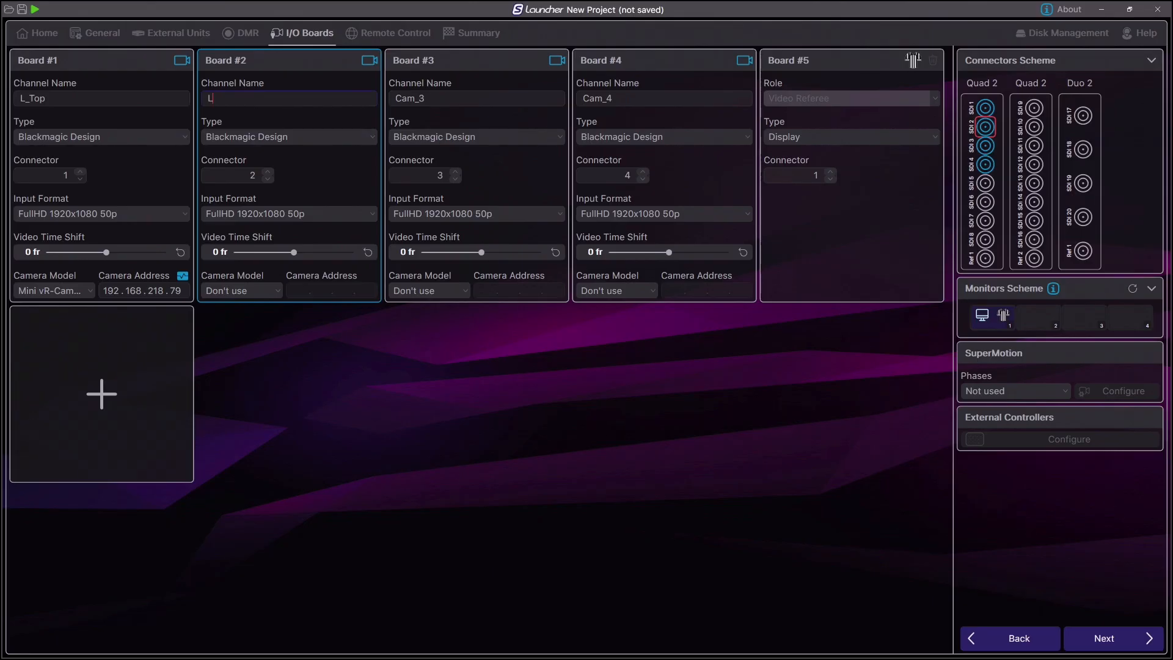
text(_Goal)
key(BackSpace)
click(401, 97)
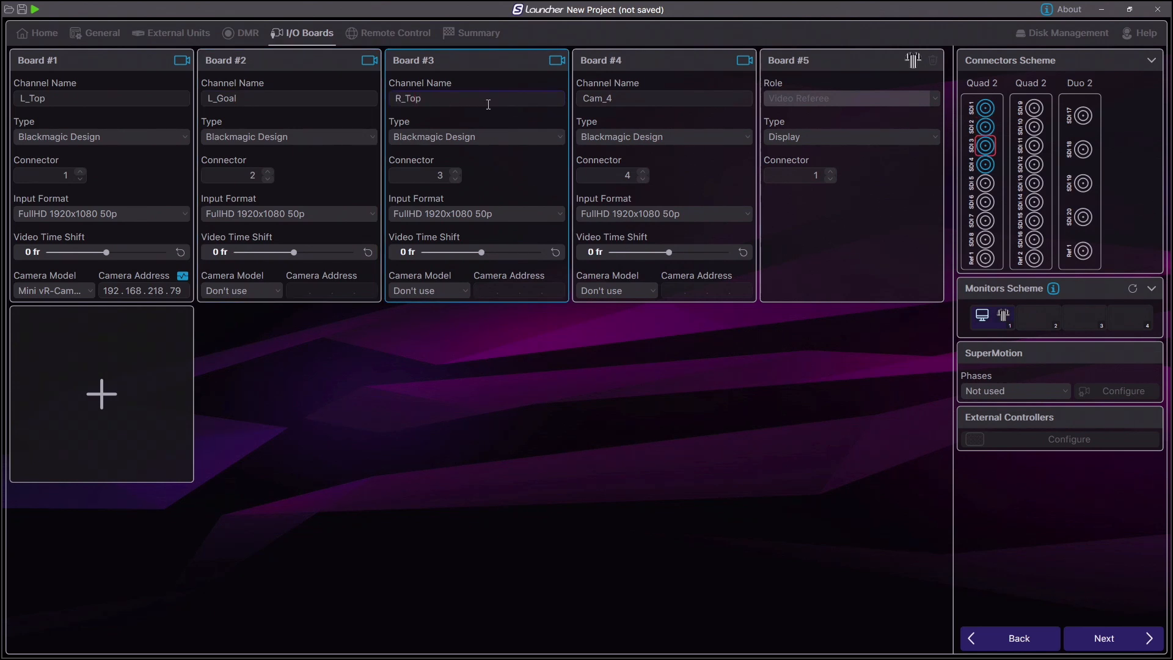
double_click(623, 103)
text(R_Goal)
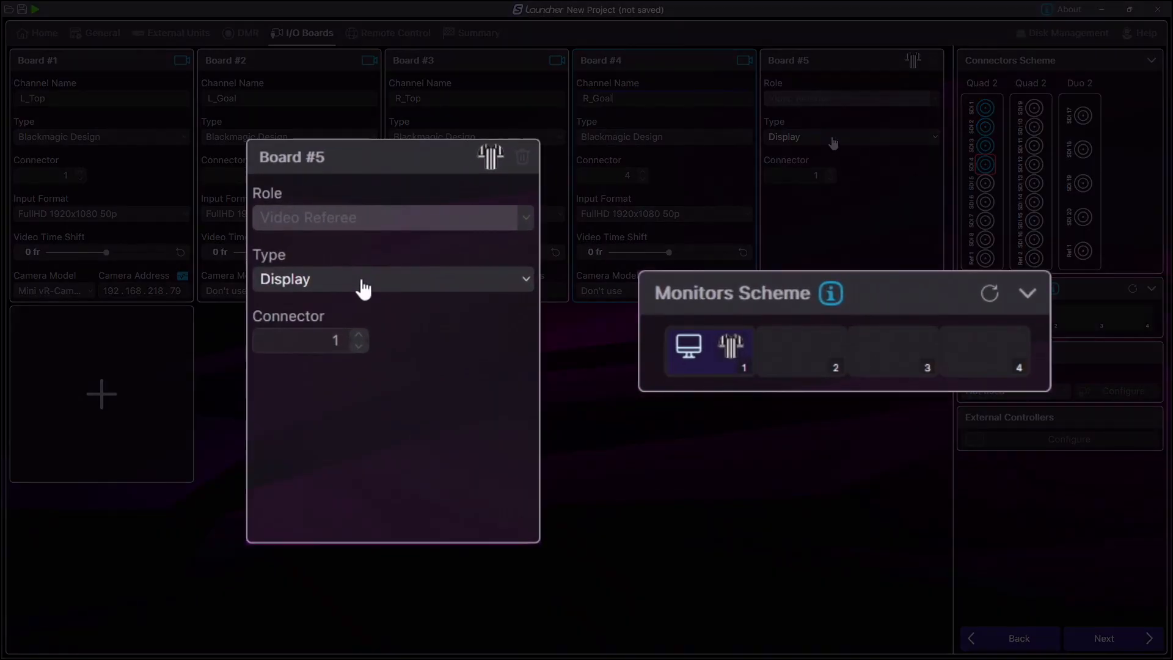
Keep the Board #5 video referee output type as Display and set its connector to 2
click(834, 143)
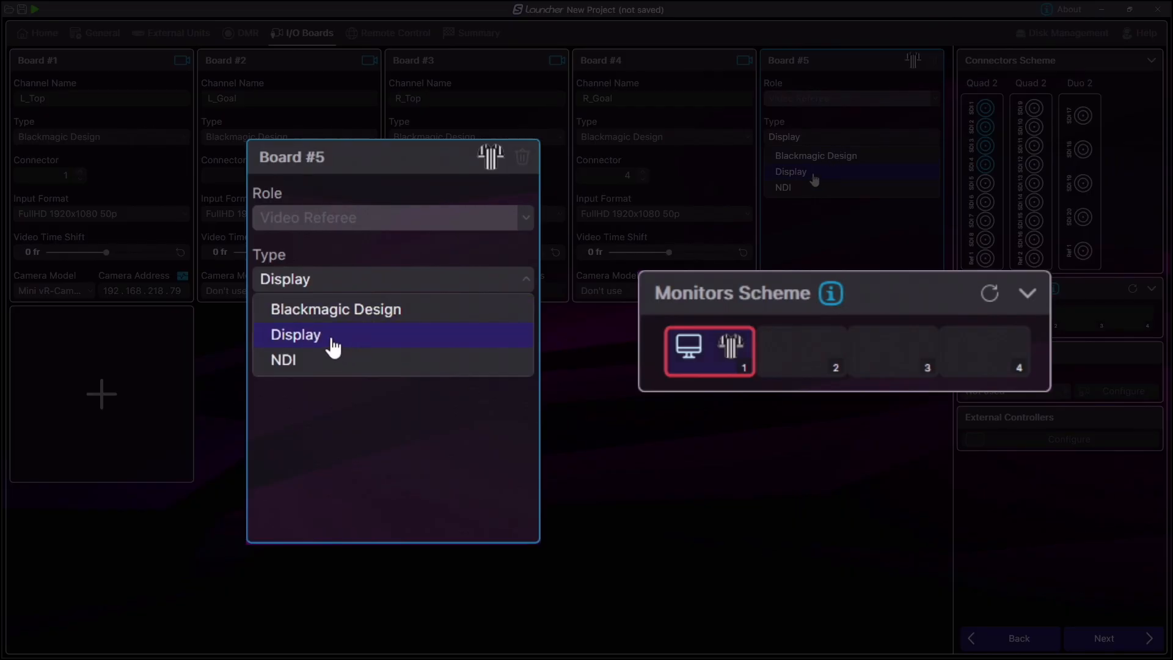
click(814, 173)
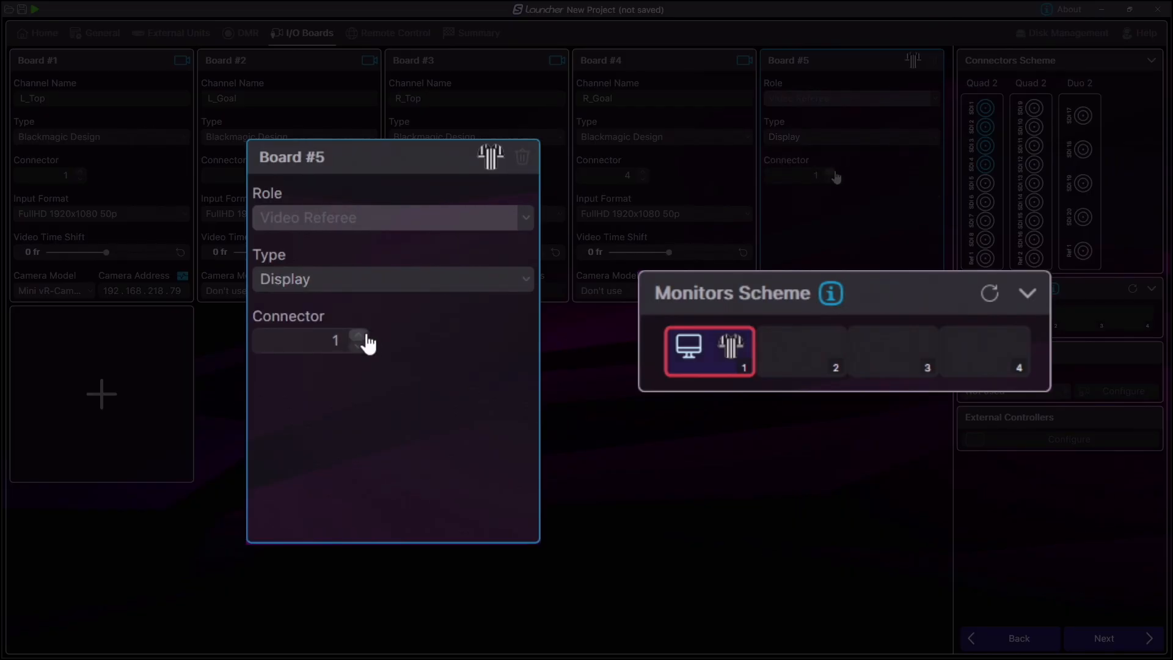
click(834, 173)
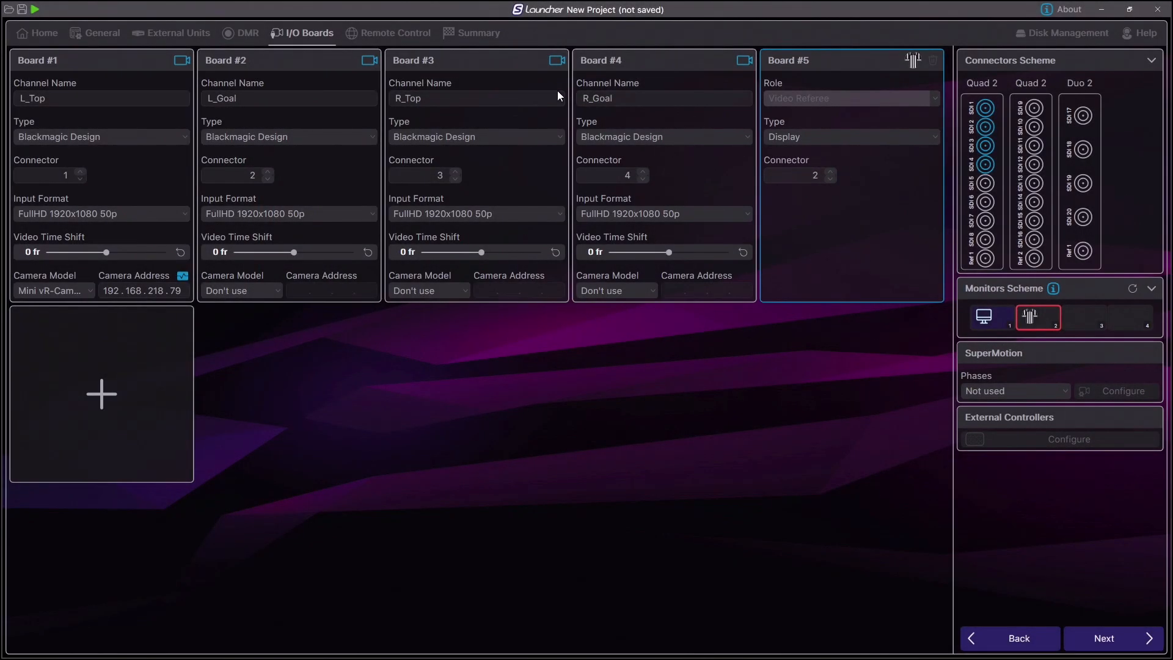
From the project summary, save the project as VR1.ini in the Slomo.tv Projects folder and run it
click(479, 33)
click(295, 104)
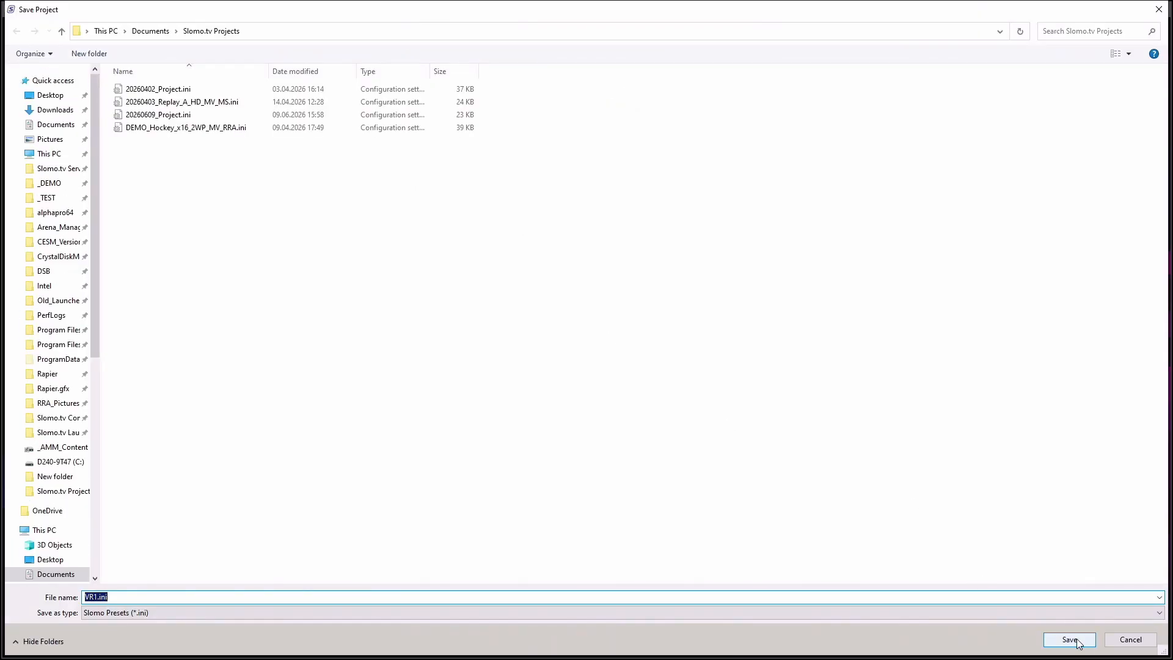
click(1078, 642)
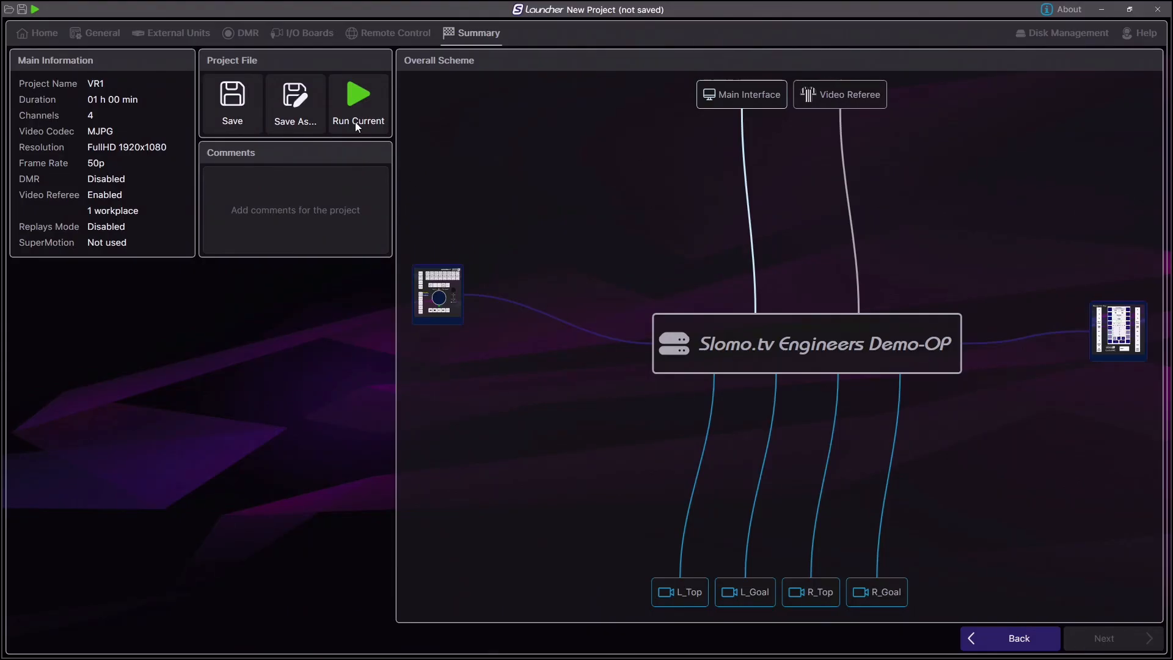
click(364, 117)
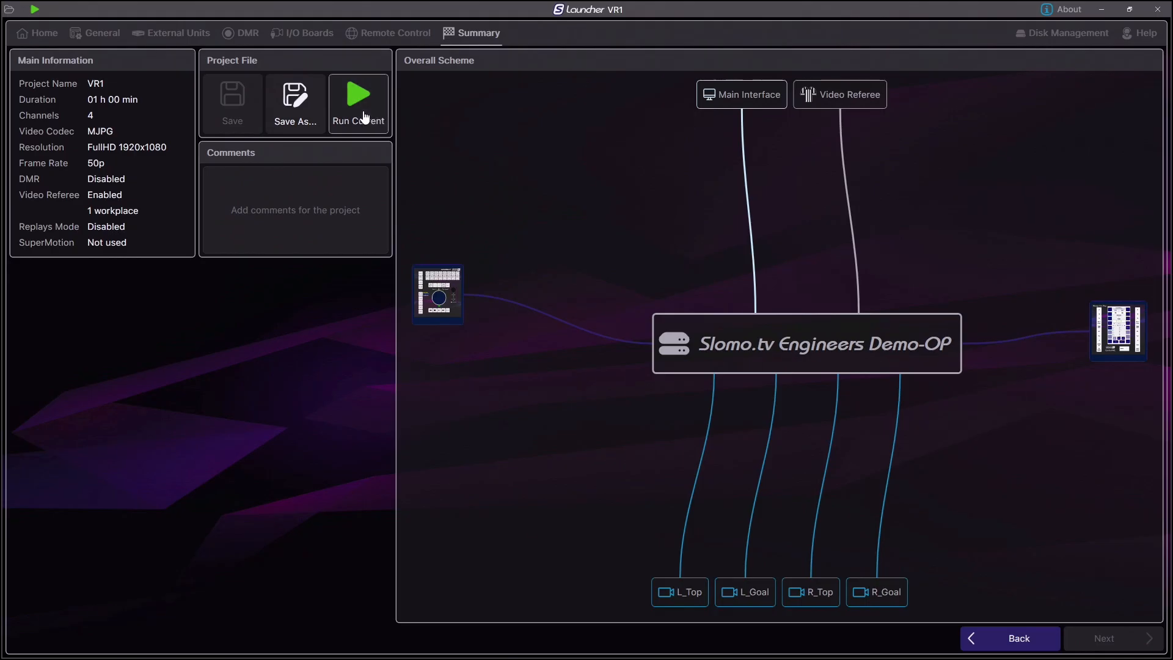